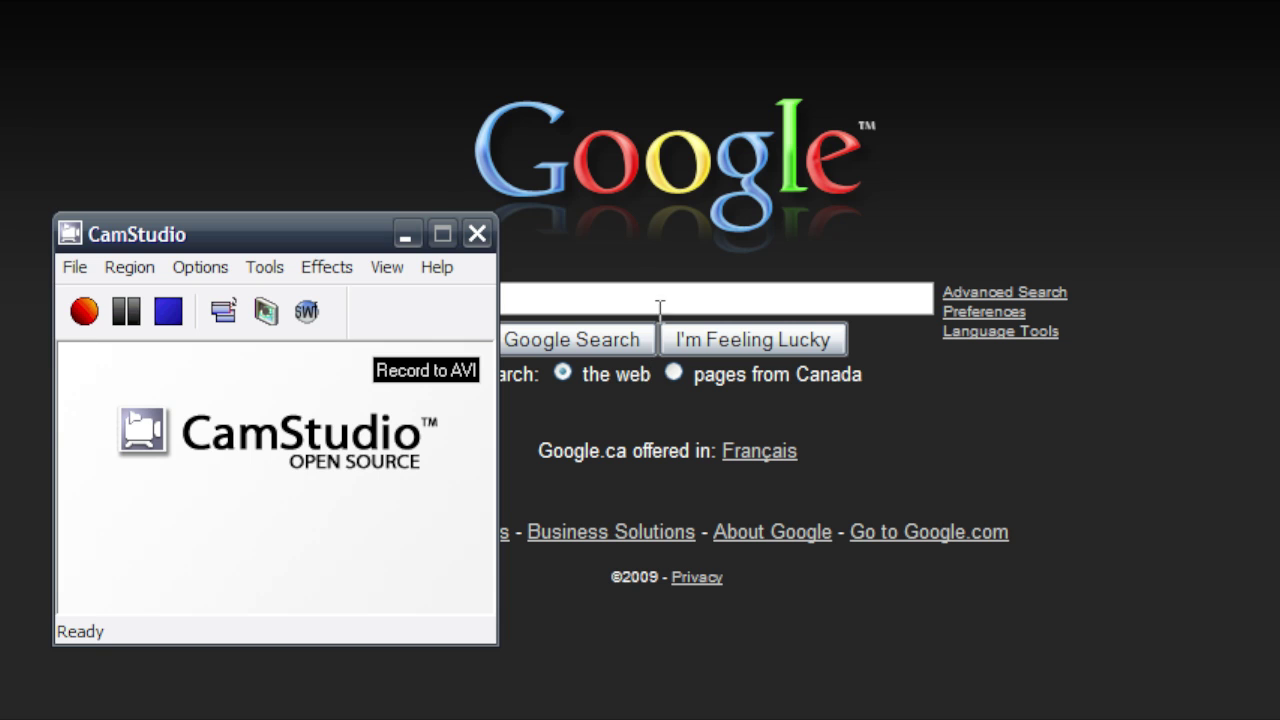
Step: Search Google for 'camstudio' and open the official camstudio.org site
{"action": "left_click", "coordinate": [640, 283]}
{"action": "type", "text": "camstudio"}
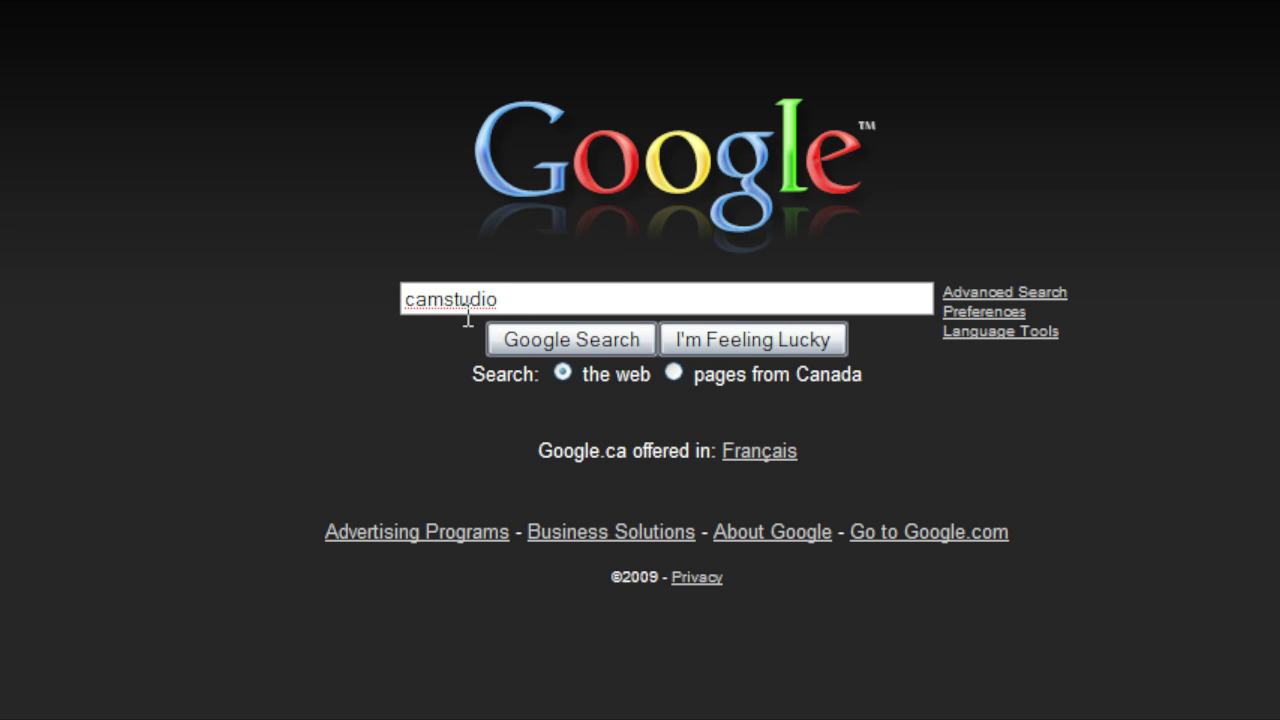
{"action": "left_click", "coordinate": [528, 352]}
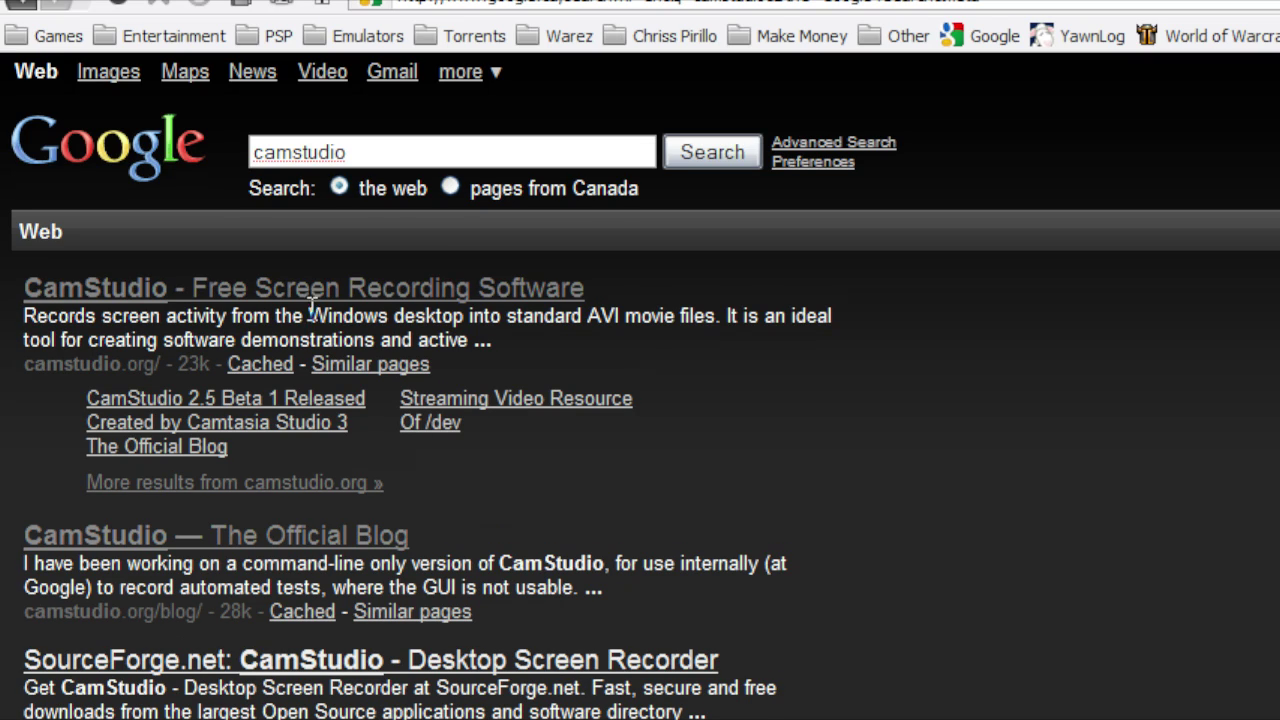
{"action": "left_click", "coordinate": [319, 298]}
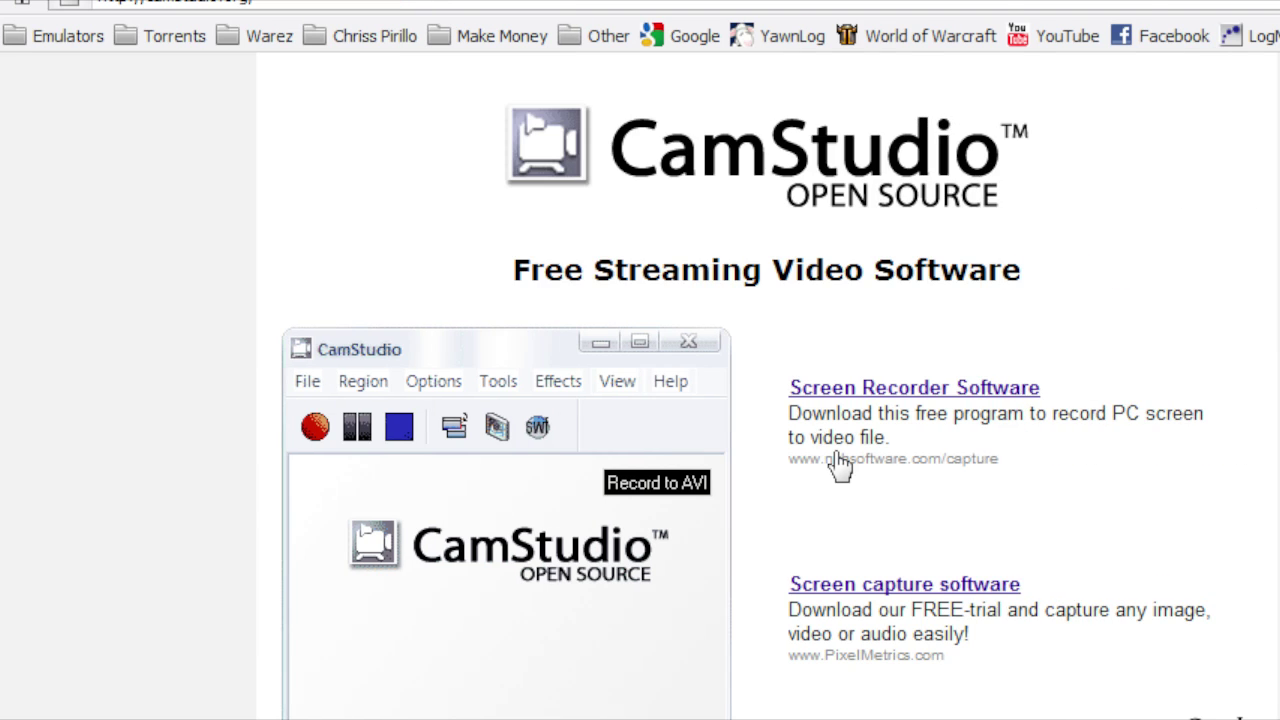
Step: Scroll the CamStudio homepage down to Download Links, then back to the 2.5 Beta 1 announcement
{"action": "scroll", "coordinate": [838, 464], "scroll_direction": "down", "scroll_amount": 5}
{"action": "scroll", "coordinate": [838, 464], "scroll_direction": "down", "scroll_amount": 10}
{"action": "scroll", "coordinate": [838, 464], "scroll_direction": "down", "scroll_amount": 10}
{"action": "scroll", "coordinate": [838, 464], "scroll_direction": "down", "scroll_amount": 10}
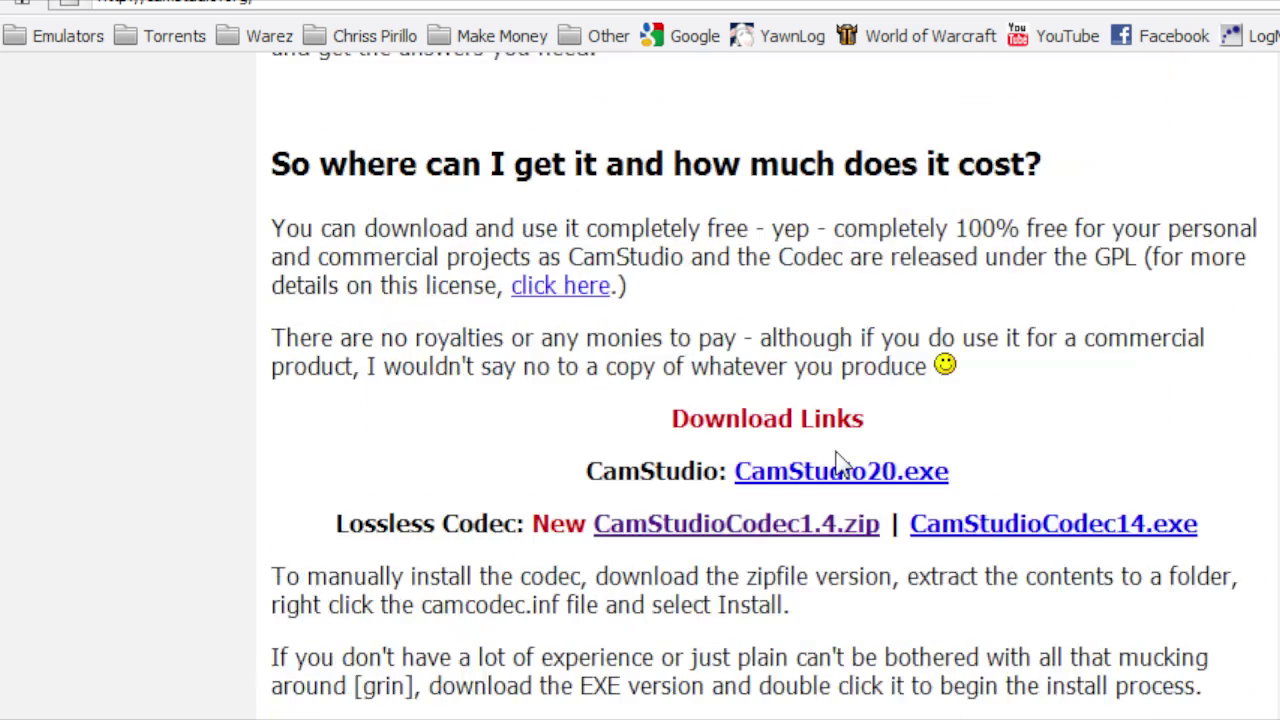
{"action": "scroll", "coordinate": [838, 464], "scroll_direction": "down", "scroll_amount": 5}
{"action": "scroll", "coordinate": [838, 464], "scroll_direction": "up", "scroll_amount": 1}
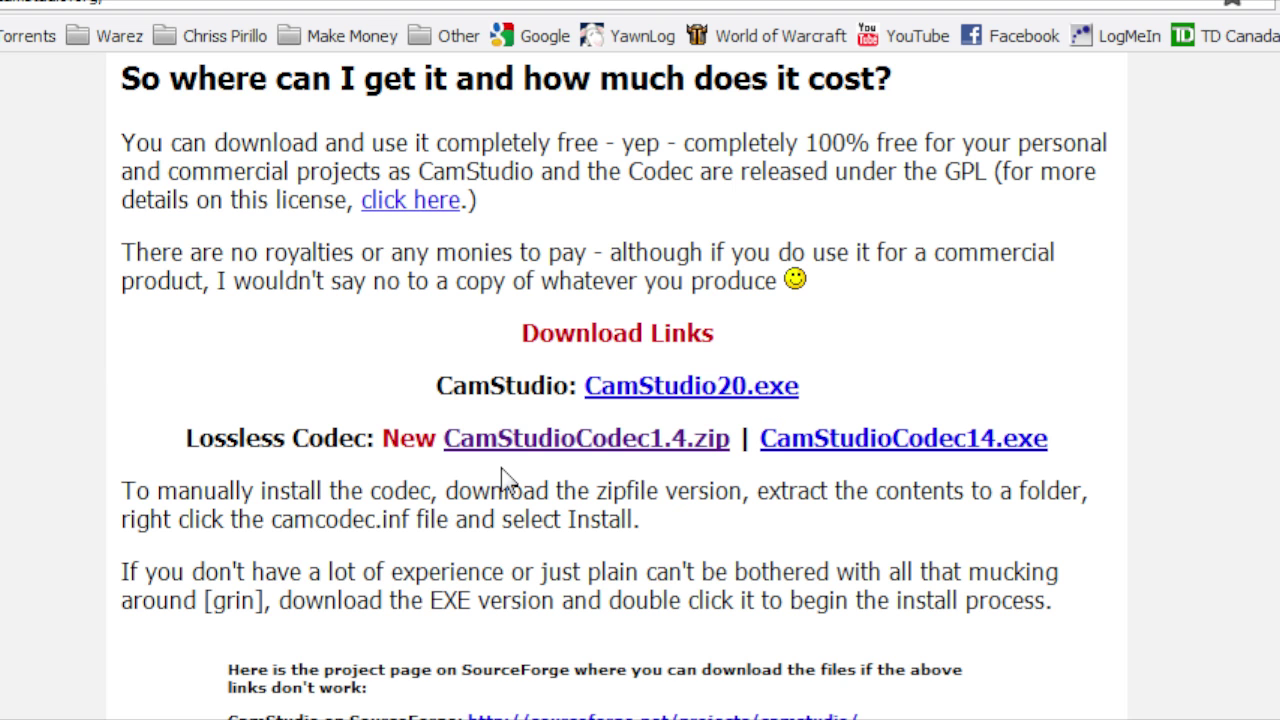
{"action": "scroll", "coordinate": [460, 470], "scroll_direction": "up", "scroll_amount": 5}
{"action": "scroll", "coordinate": [500, 475], "scroll_direction": "up", "scroll_amount": 5}
{"action": "scroll", "coordinate": [506, 480], "scroll_direction": "up", "scroll_amount": 5}
{"action": "scroll", "coordinate": [506, 480], "scroll_direction": "up", "scroll_amount": 5}
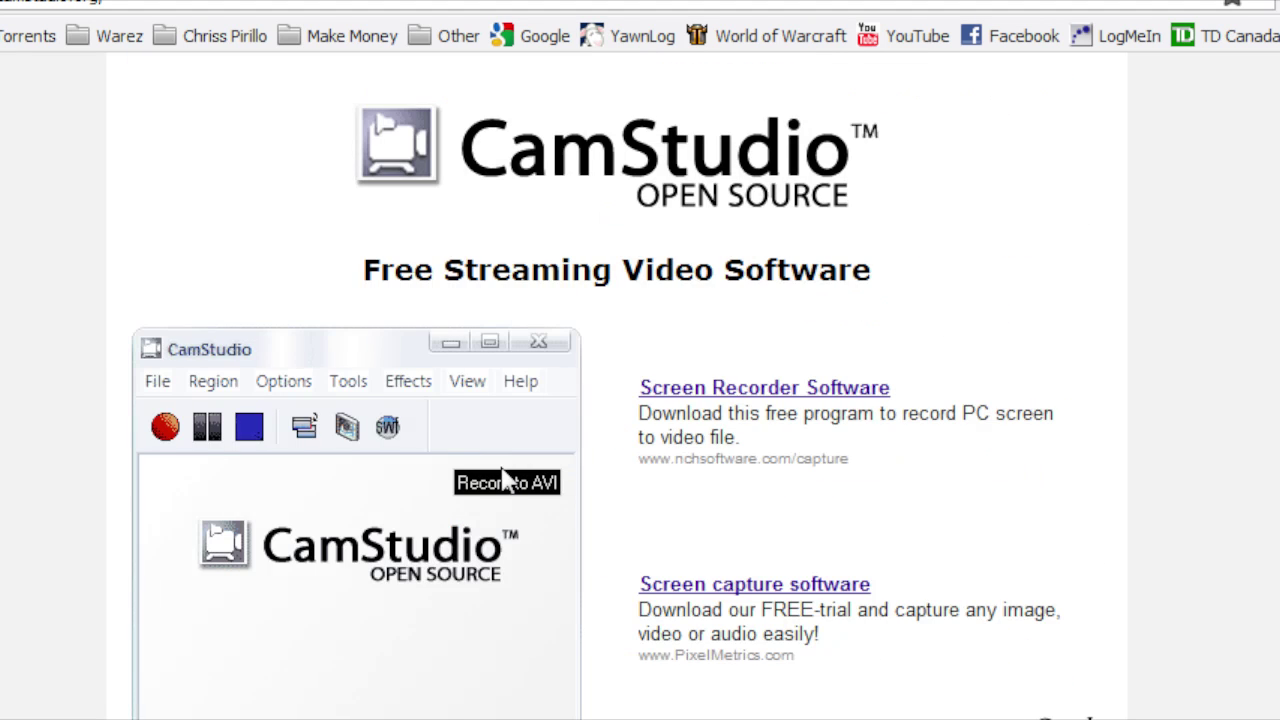
{"action": "scroll", "coordinate": [506, 480], "scroll_direction": "down", "scroll_amount": 1}
{"action": "scroll", "coordinate": [480, 495], "scroll_direction": "down", "scroll_amount": 1}
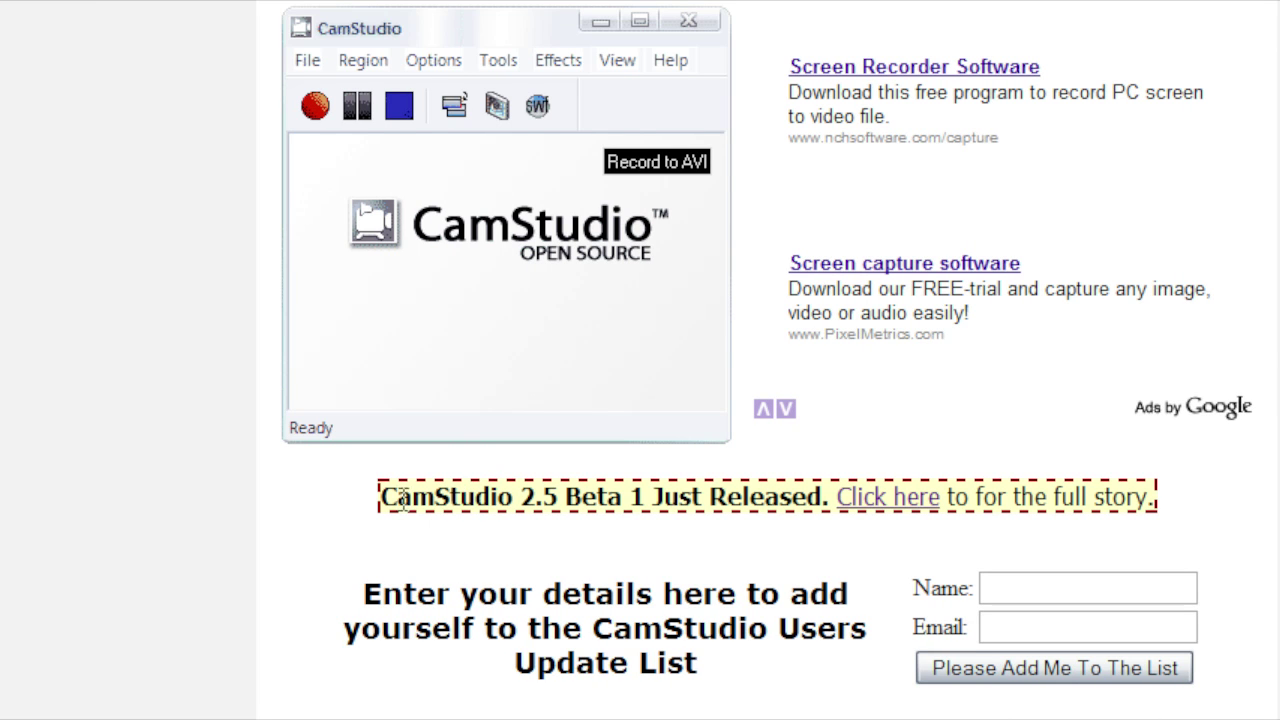
Step: Open the 'CamStudio 2.5 Beta 1 Released' post and follow its camstudio.org/dev link
{"action": "left_click_drag", "start_coordinate": [384, 497], "coordinate": [648, 492]}
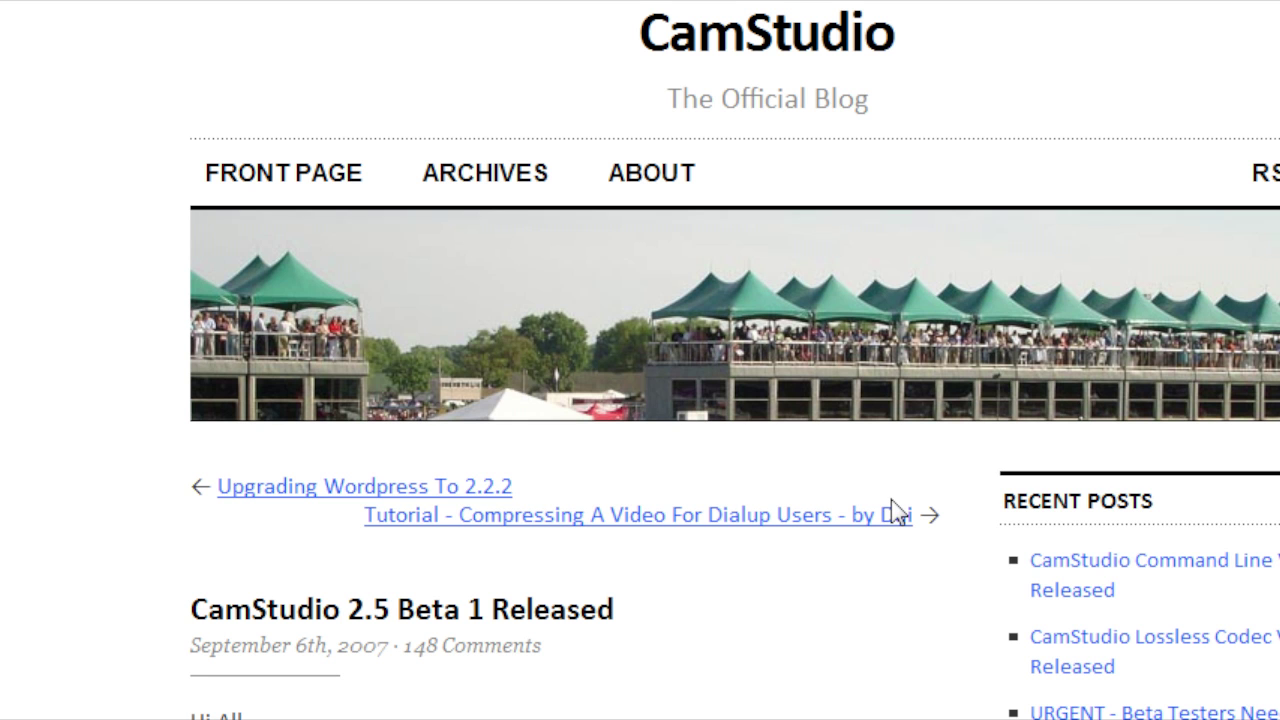
{"action": "scroll", "coordinate": [896, 512], "scroll_direction": "down", "scroll_amount": 3}
{"action": "scroll", "coordinate": [896, 512], "scroll_direction": "down", "scroll_amount": 3}
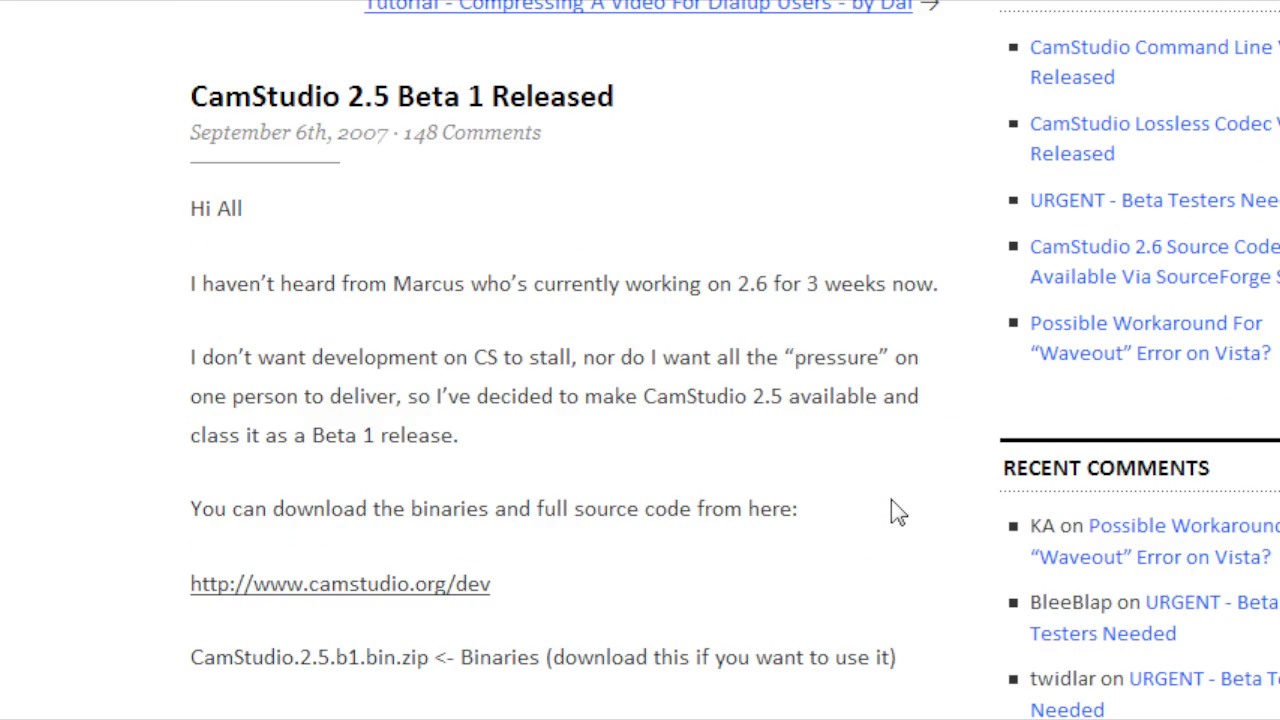
{"action": "scroll", "coordinate": [896, 512], "scroll_direction": "down", "scroll_amount": 2}
{"action": "scroll", "coordinate": [896, 512], "scroll_direction": "down", "scroll_amount": 2}
{"action": "scroll", "coordinate": [897, 510], "scroll_direction": "down", "scroll_amount": 2}
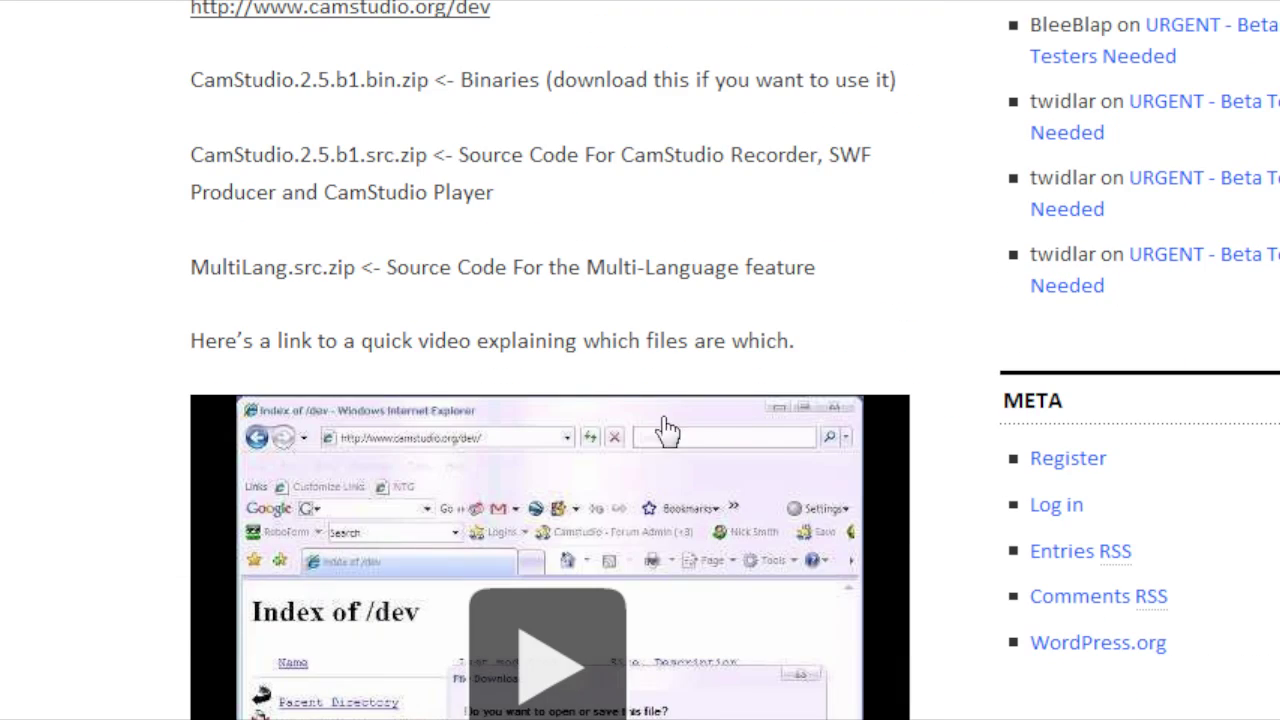
{"action": "scroll", "coordinate": [506, 206], "scroll_direction": "up", "scroll_amount": 2}
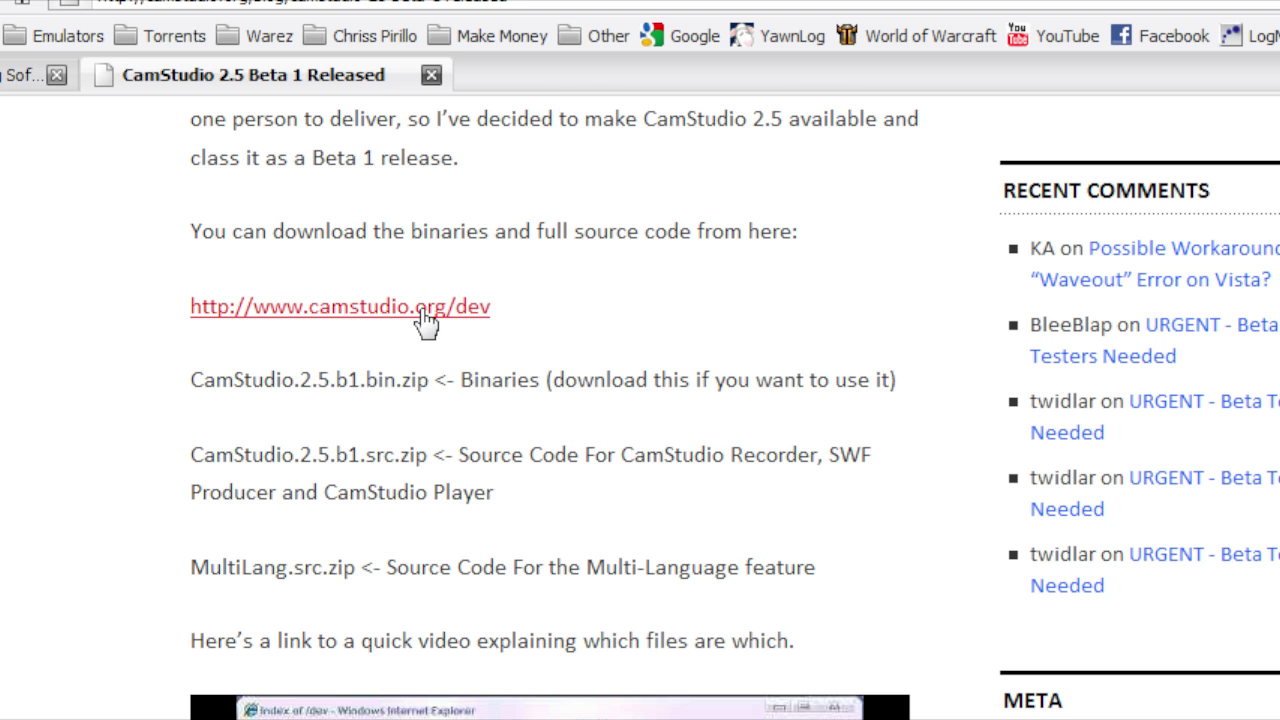
{"action": "left_click", "coordinate": [423, 310]}
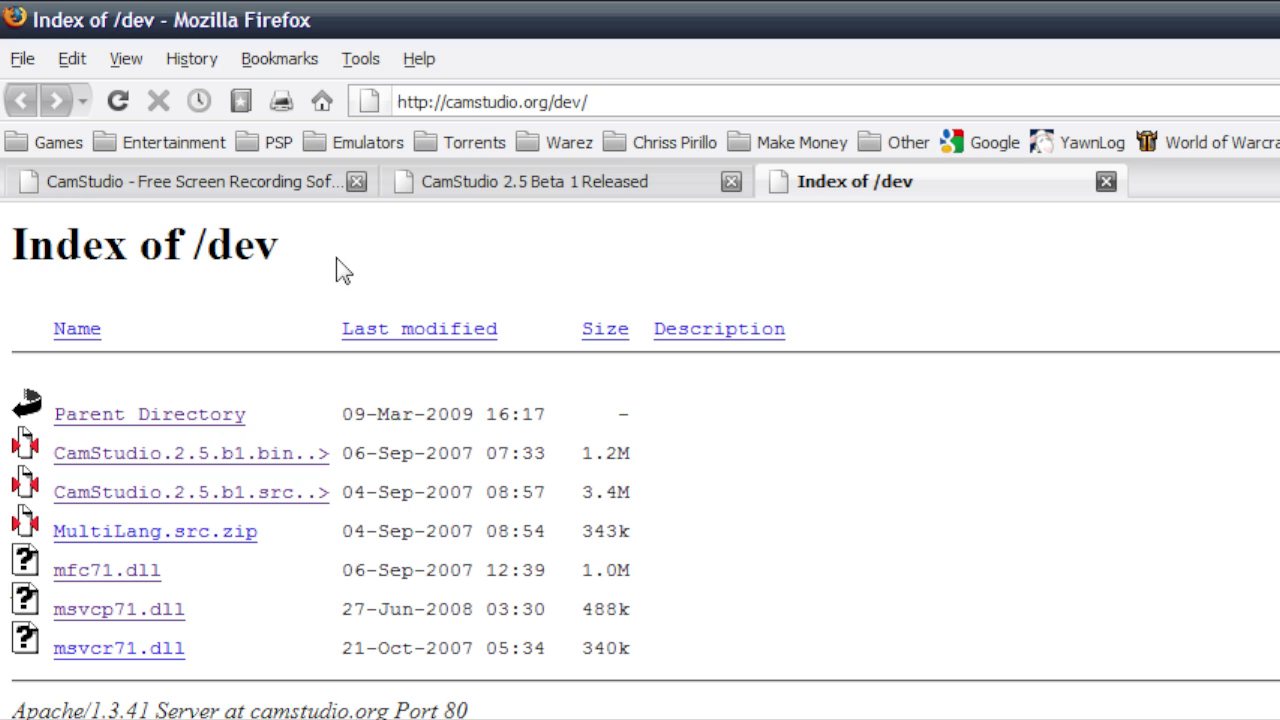
Step: Download and save CamStudio.2.5.b1.bin.zip from the Index of /dev listing
{"action": "left_click_drag", "start_coordinate": [590, 101], "coordinate": [397, 101]}
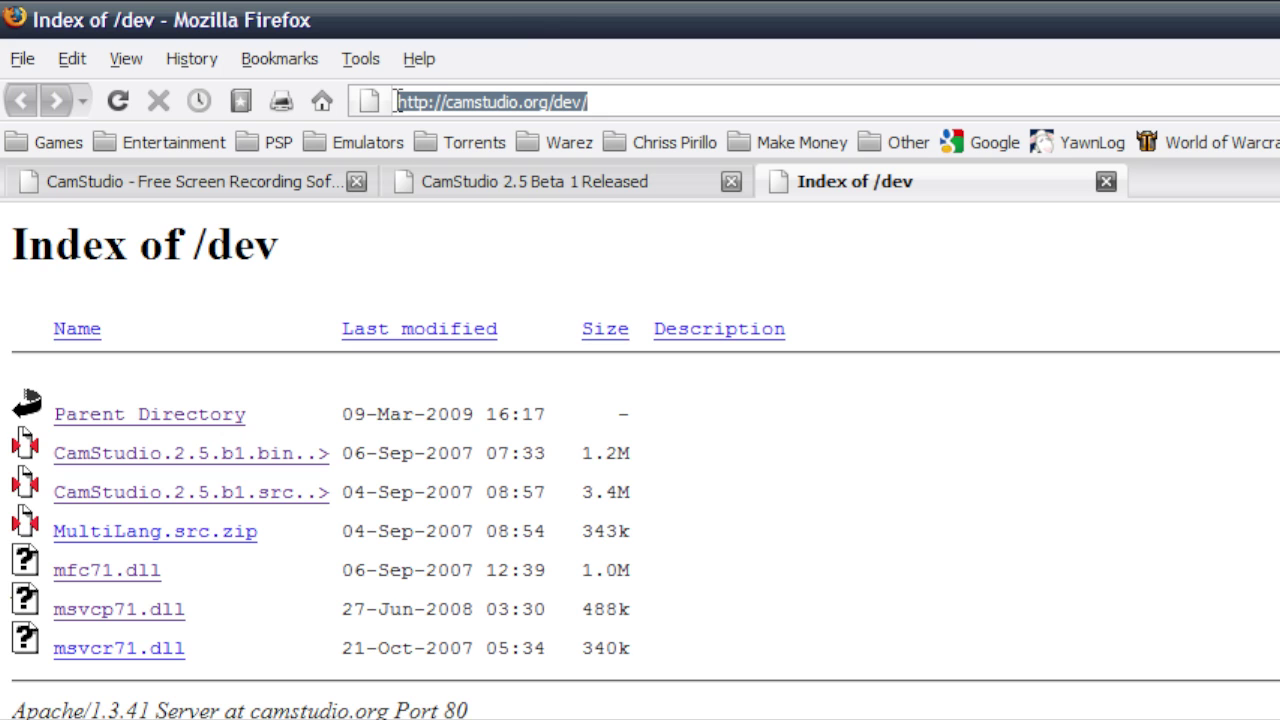
{"action": "left_click", "coordinate": [256, 363]}
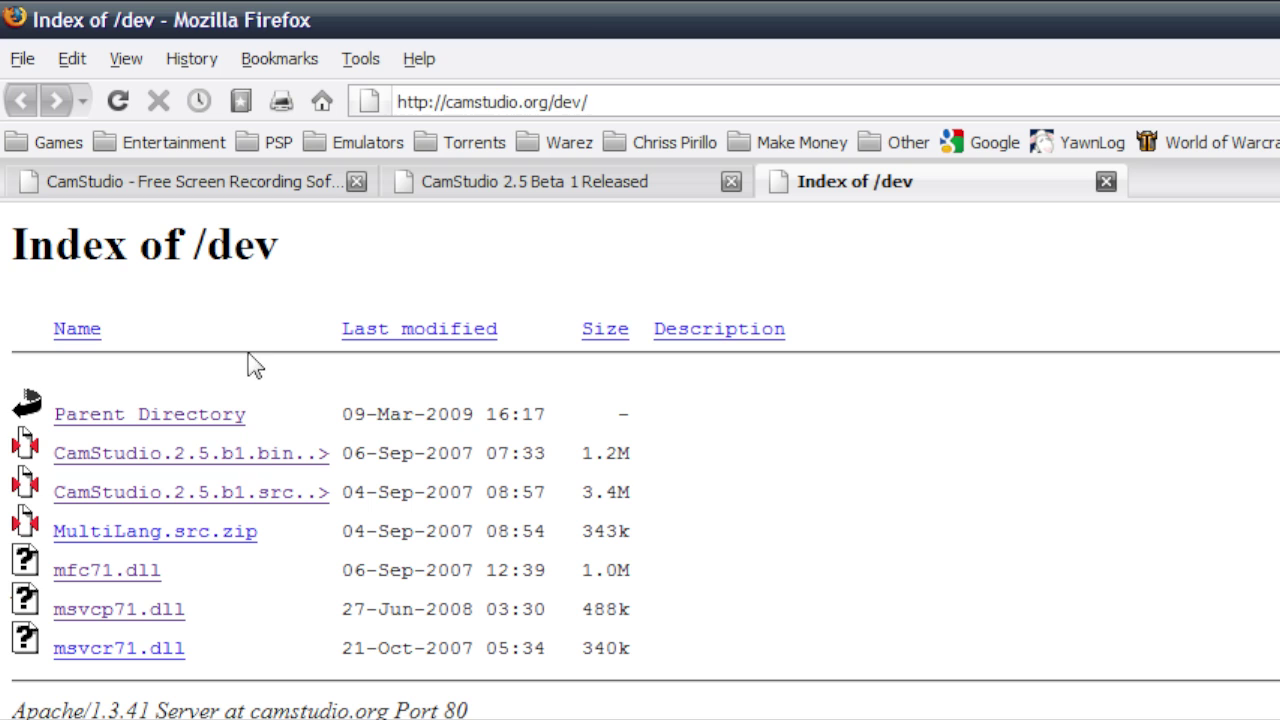
{"action": "left_click", "coordinate": [251, 455]}
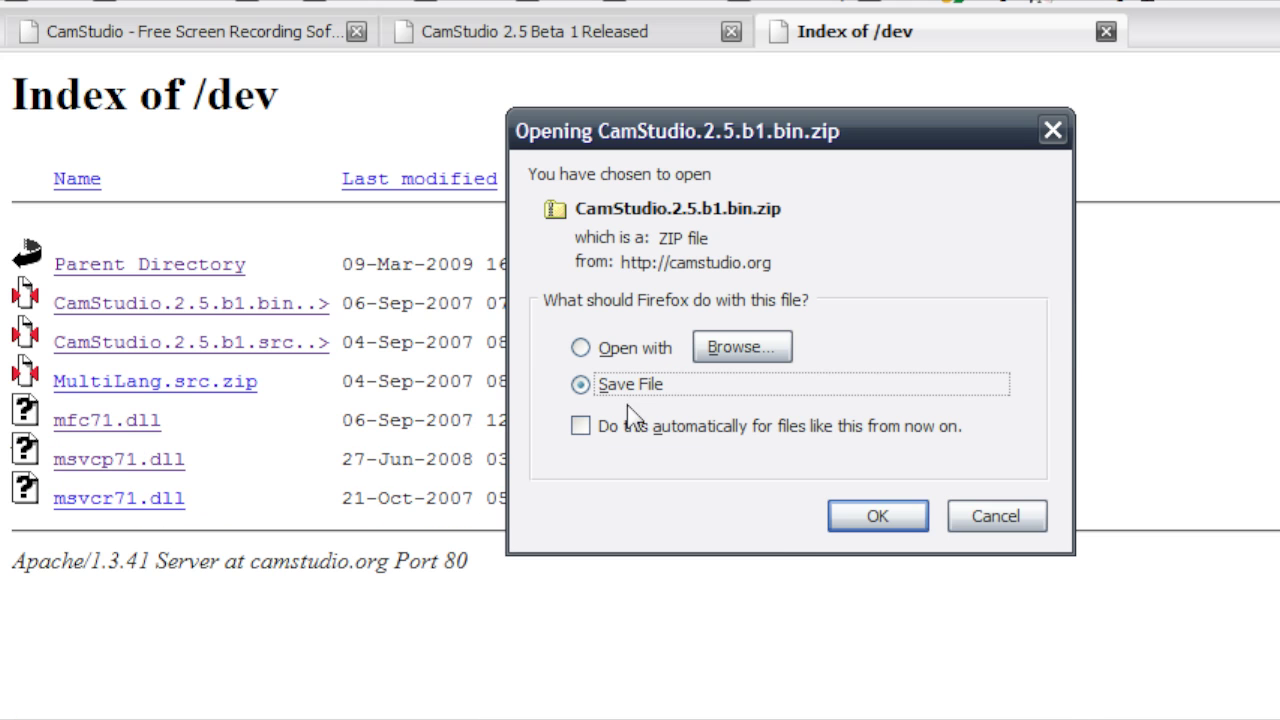
{"action": "left_click", "coordinate": [845, 525]}
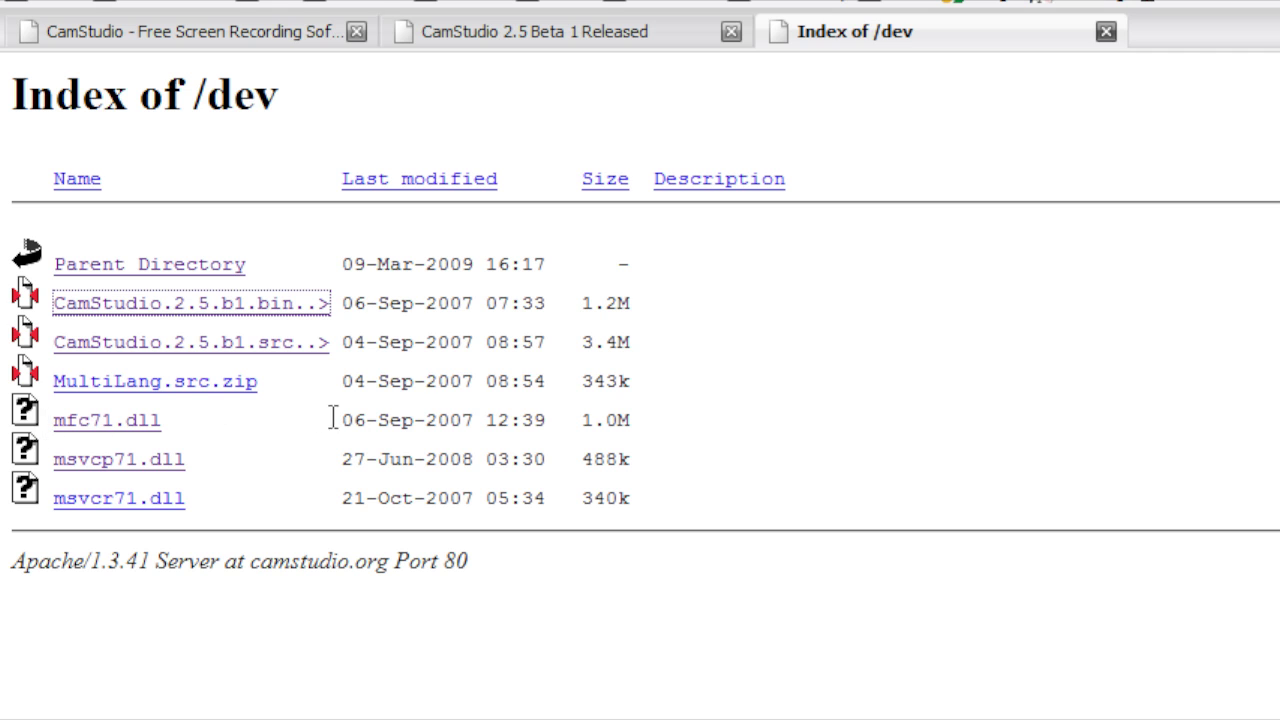
Step: Download and save mfc71.dll from the listing
{"action": "mouse_move", "coordinate": [338, 420]}
{"action": "left_mouse_down"}
{"action": "mouse_move", "coordinate": [634, 420]}
{"action": "mouse_move", "coordinate": [10, 420]}
{"action": "mouse_move", "coordinate": [127, 428]}
{"action": "left_mouse_up"}
{"action": "left_click", "coordinate": [126, 422]}
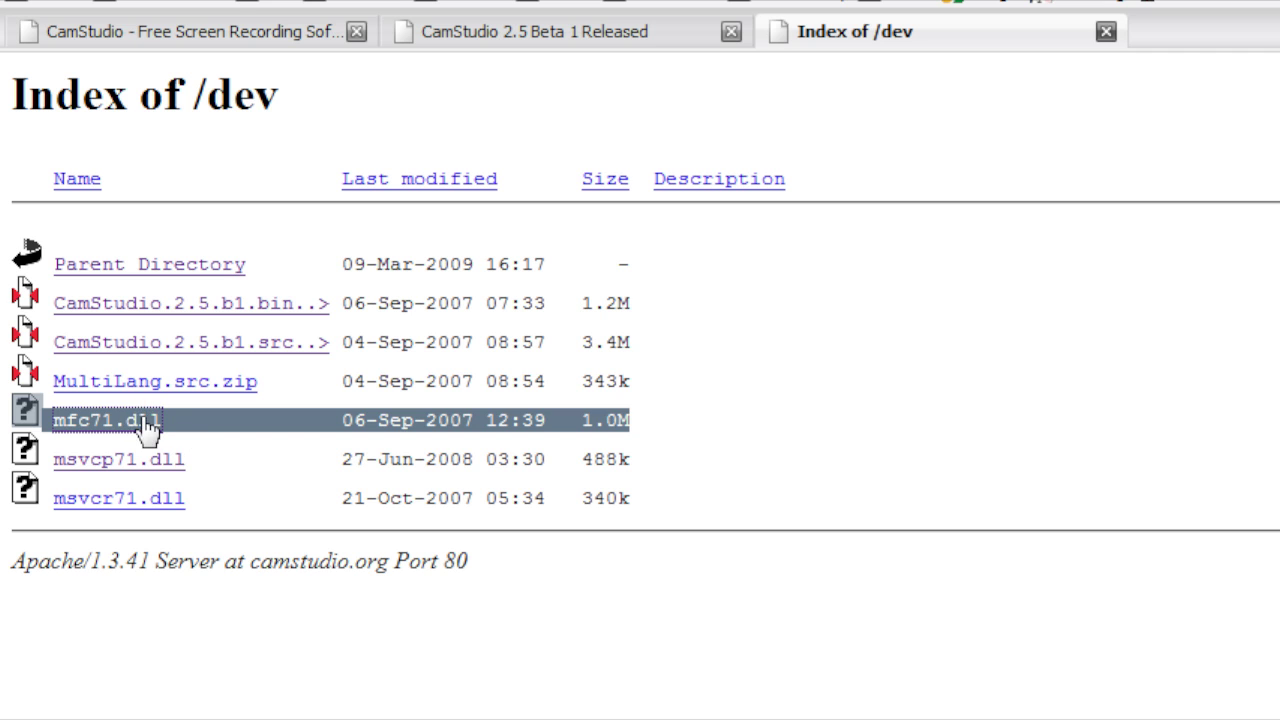
{"action": "left_click", "coordinate": [866, 520]}
{"action": "left_click", "coordinate": [262, 463]}
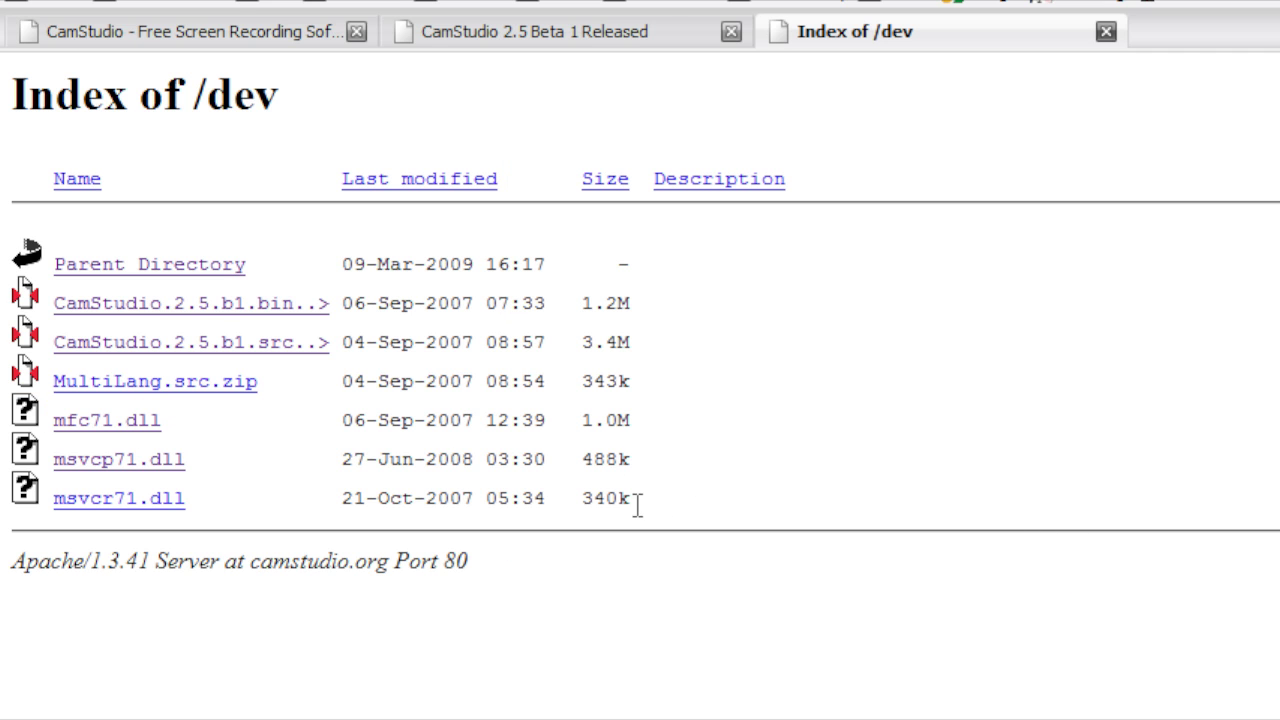
Step: Download and save msvcp71.dll from the listing
{"action": "left_click_drag", "start_coordinate": [634, 506], "coordinate": [30, 455]}
{"action": "left_click", "coordinate": [377, 467]}
{"action": "mouse_move", "coordinate": [637, 465]}
{"action": "left_mouse_down"}
{"action": "mouse_move", "coordinate": [171, 466]}
{"action": "mouse_move", "coordinate": [195, 466]}
{"action": "left_mouse_up"}
{"action": "left_click", "coordinate": [180, 462]}
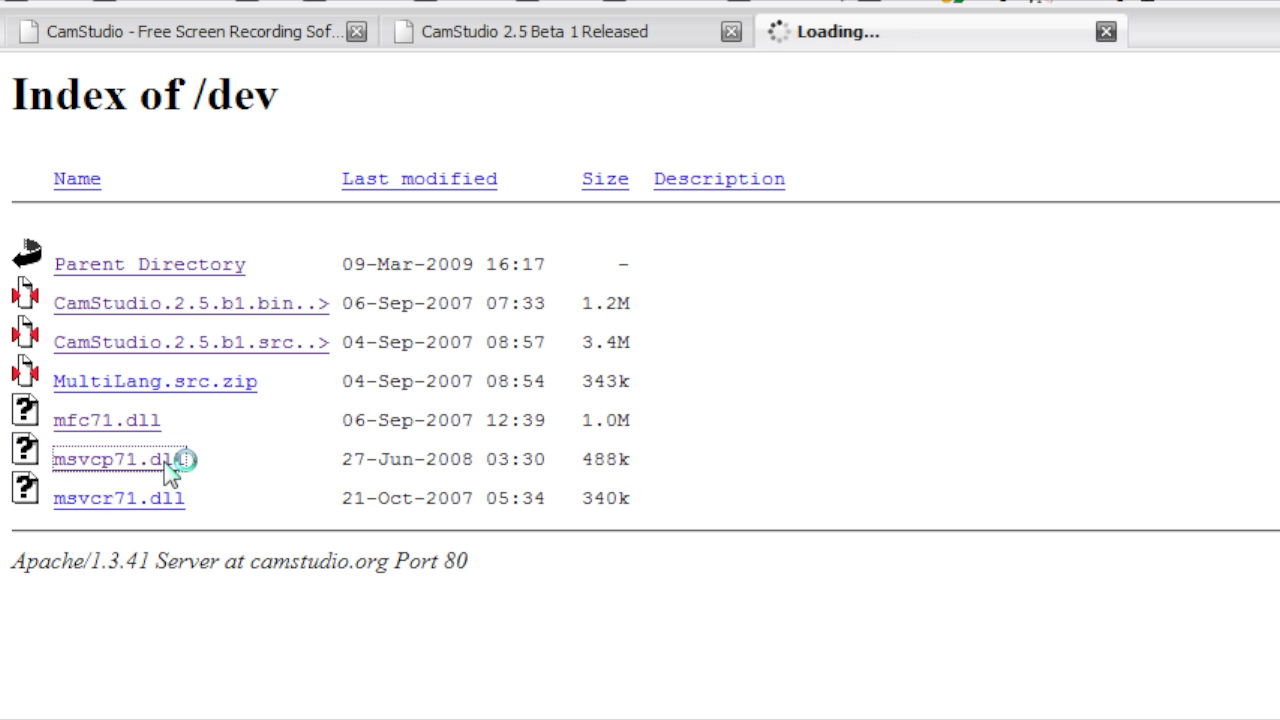
{"action": "left_click", "coordinate": [852, 522]}
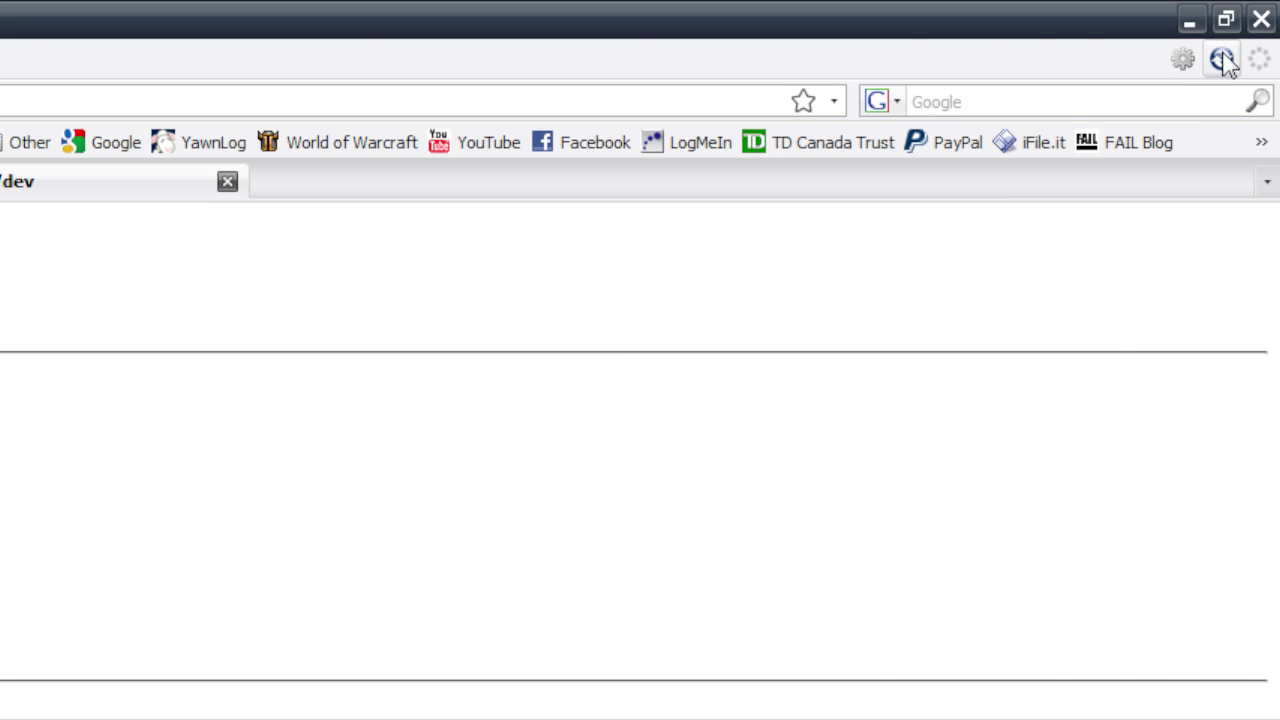
Step: Close Firefox and move the two downloaded DLL icons on the desktop
{"action": "left_click", "coordinate": [1260, 19]}
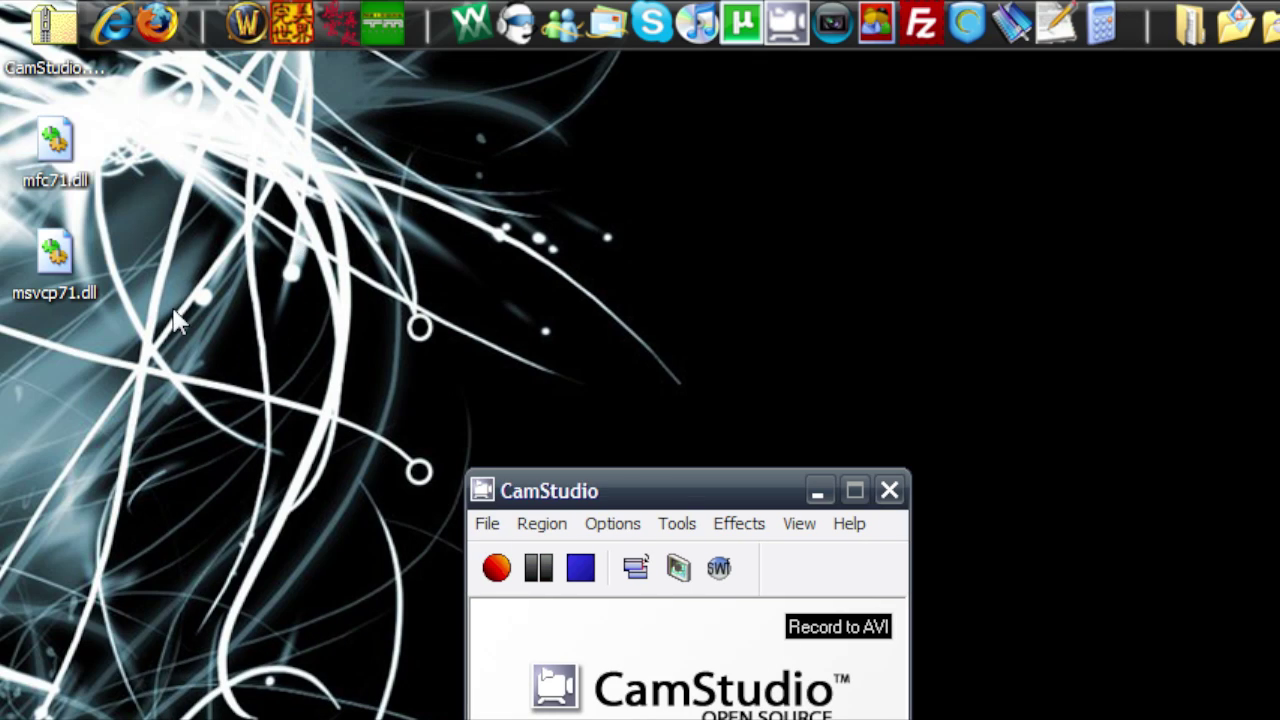
{"action": "left_click_drag", "start_coordinate": [43, 160], "coordinate": [392, 370]}
{"action": "left_click", "coordinate": [500, 300]}
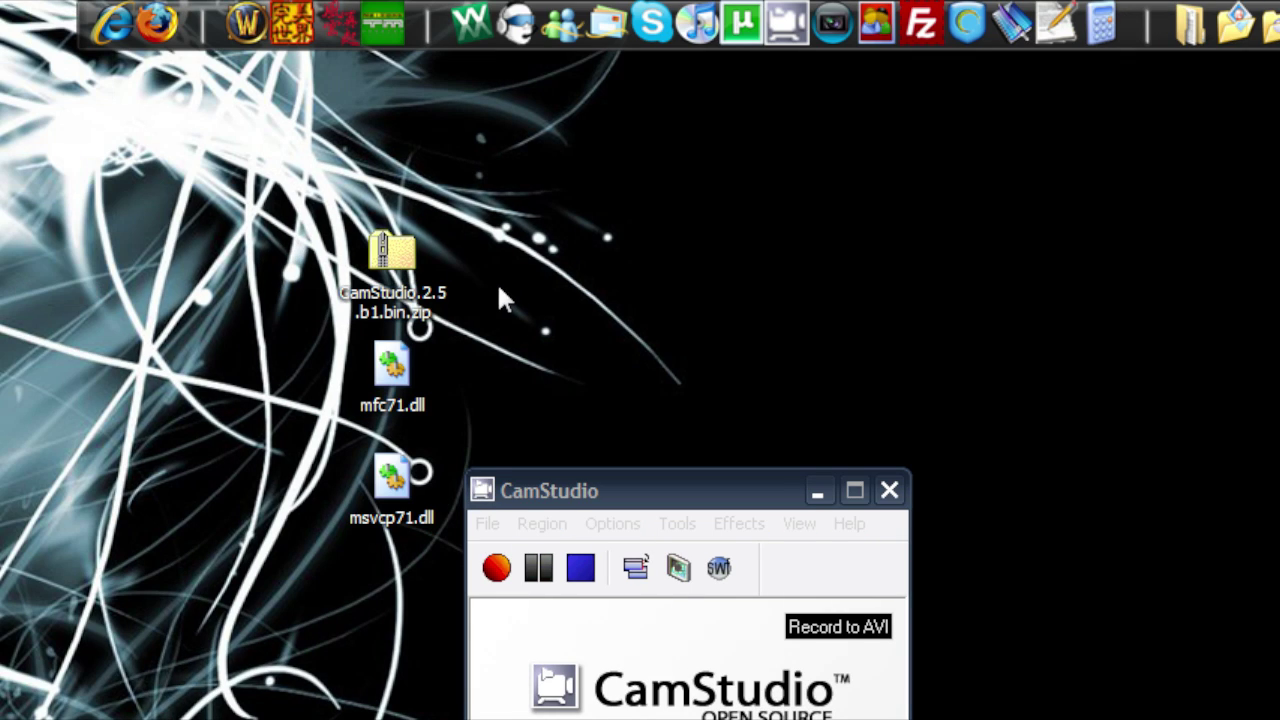
Step: Extract CamStudio.2.5.b1.bin.zip with 7-Zip's Extract files… into its own folder
{"action": "double_click", "coordinate": [393, 265]}
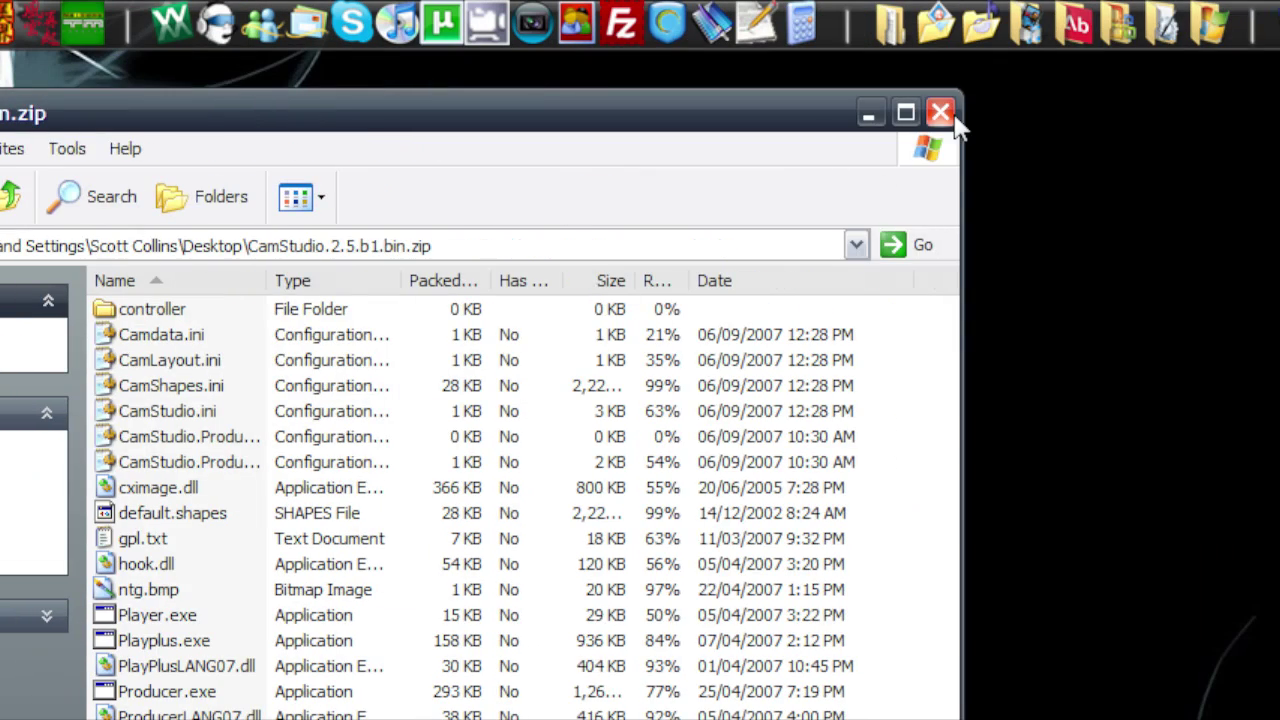
{"action": "left_click", "coordinate": [1090, 112]}
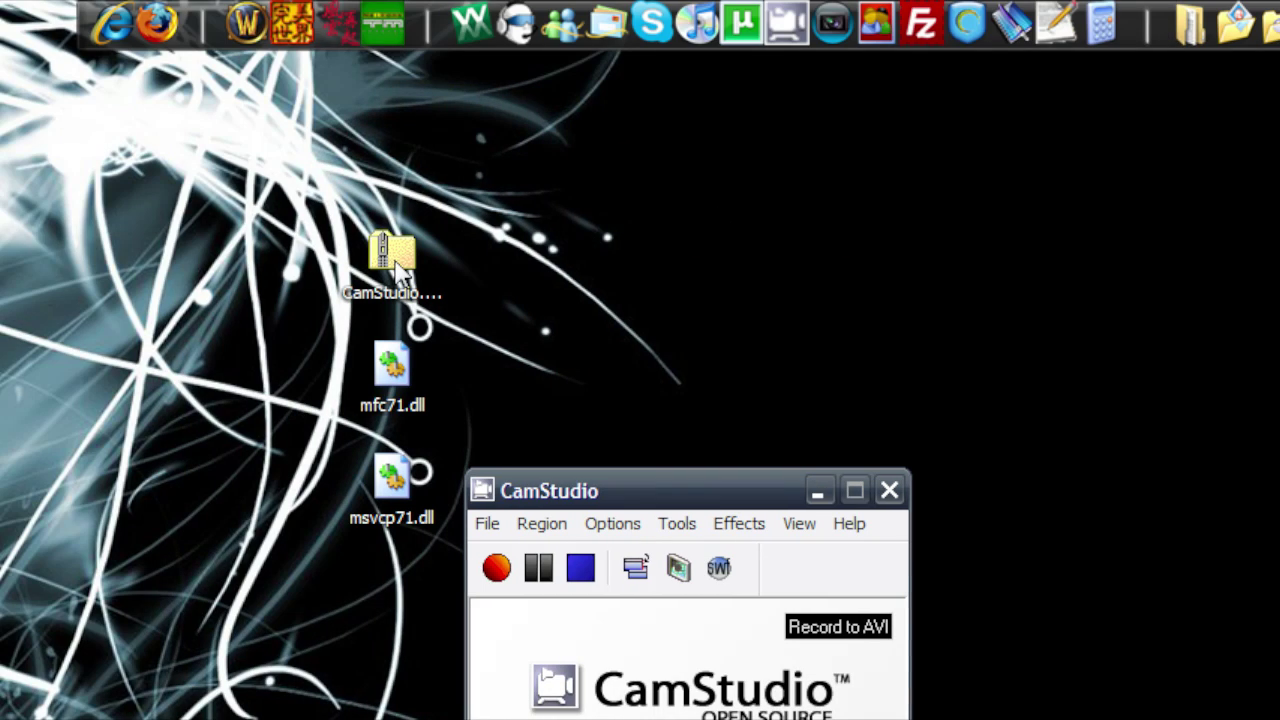
{"action": "right_click", "coordinate": [400, 262]}
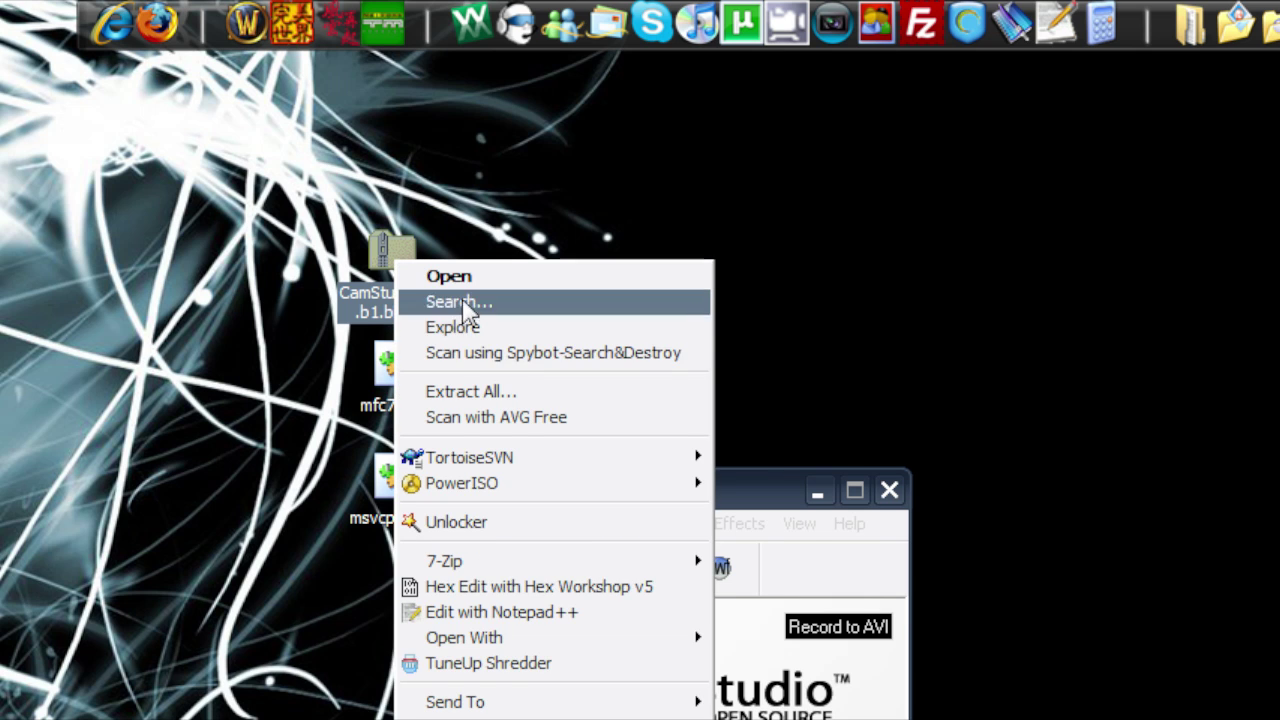
{"action": "mouse_move", "coordinate": [445, 411]}
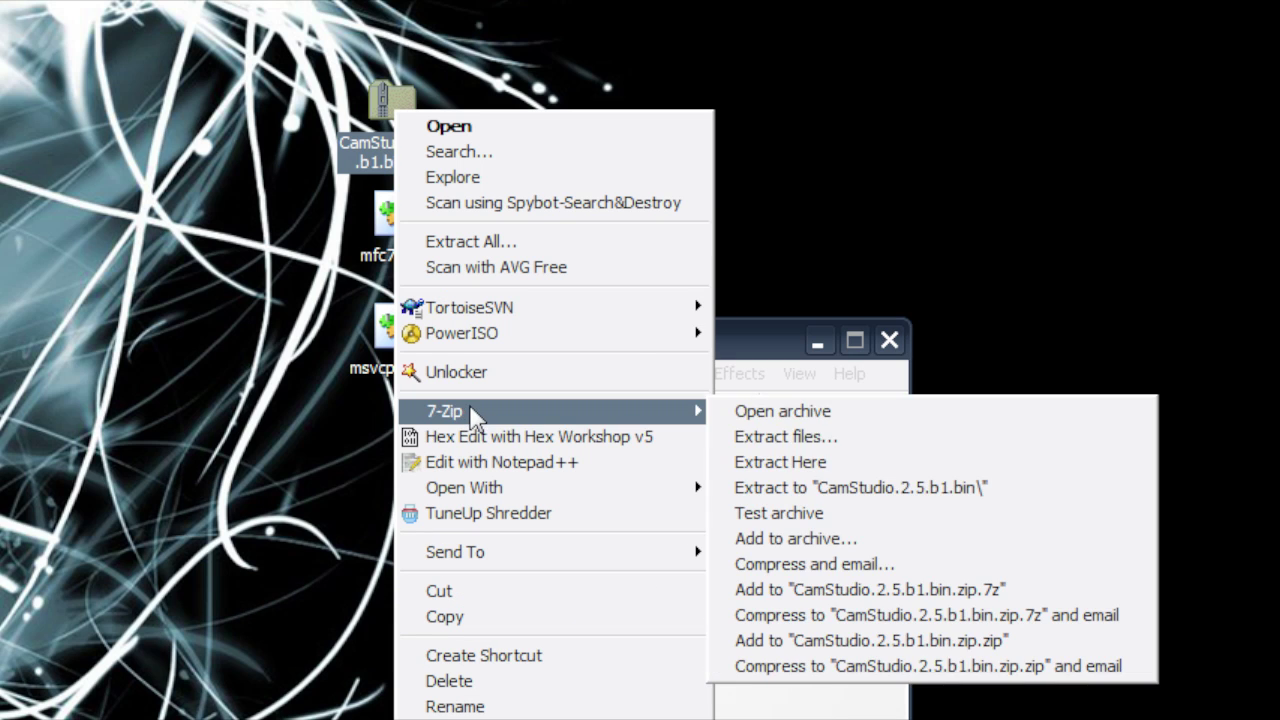
{"action": "left_click", "coordinate": [786, 437]}
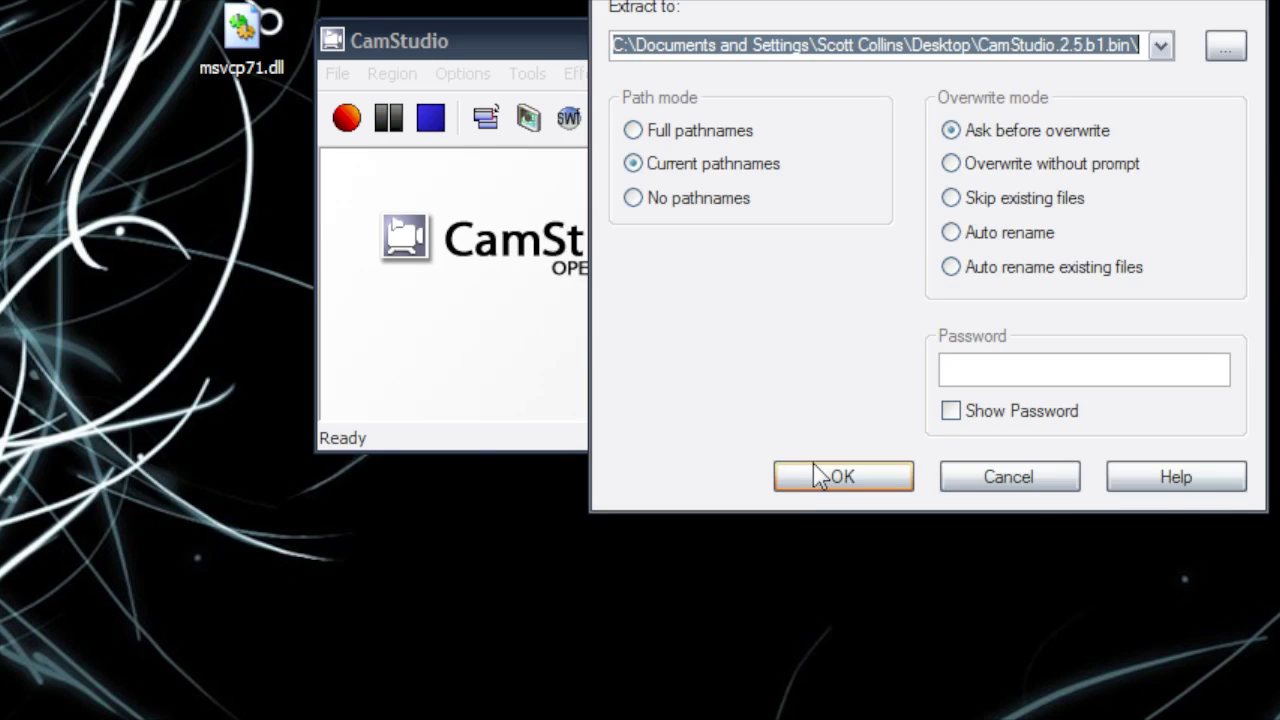
{"action": "left_click", "coordinate": [969, 719]}
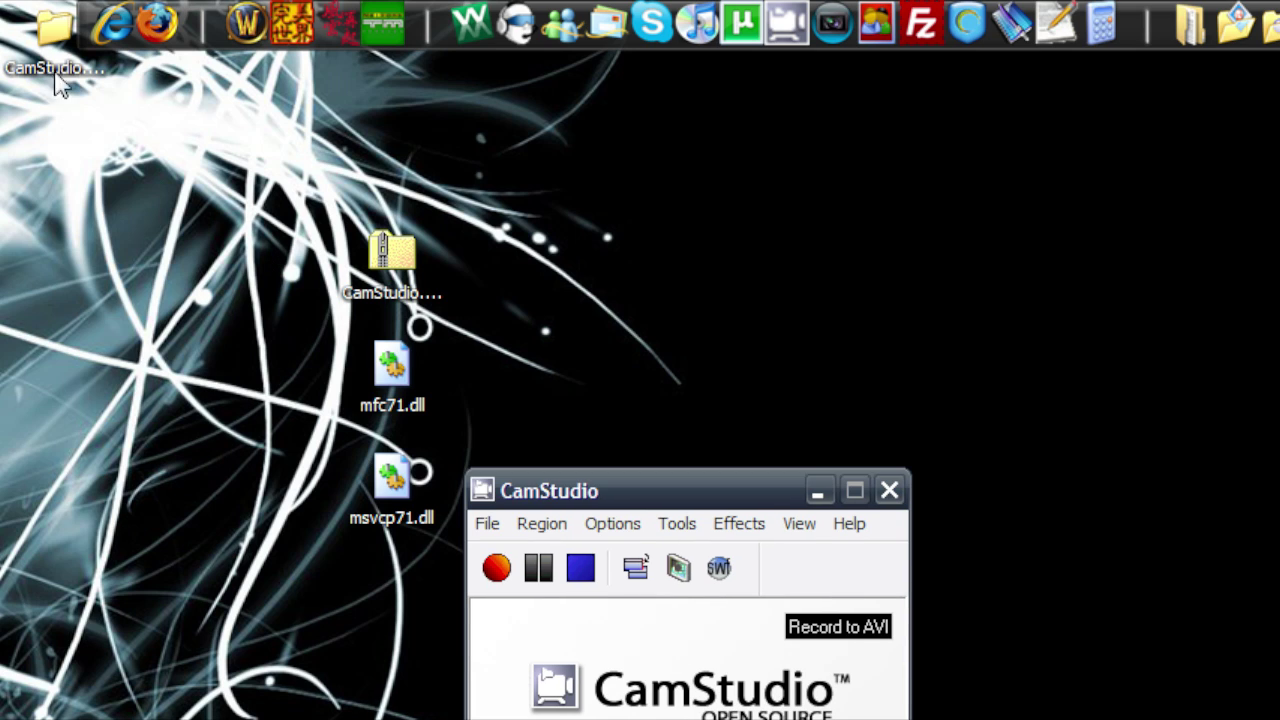
Step: Drag mfc71.dll and msvcp71.dll into the CamStudio.2.5.b1.bin folder and confirm they sit beside Recorder.exe
{"action": "left_click_drag", "start_coordinate": [57, 85], "coordinate": [195, 395]}
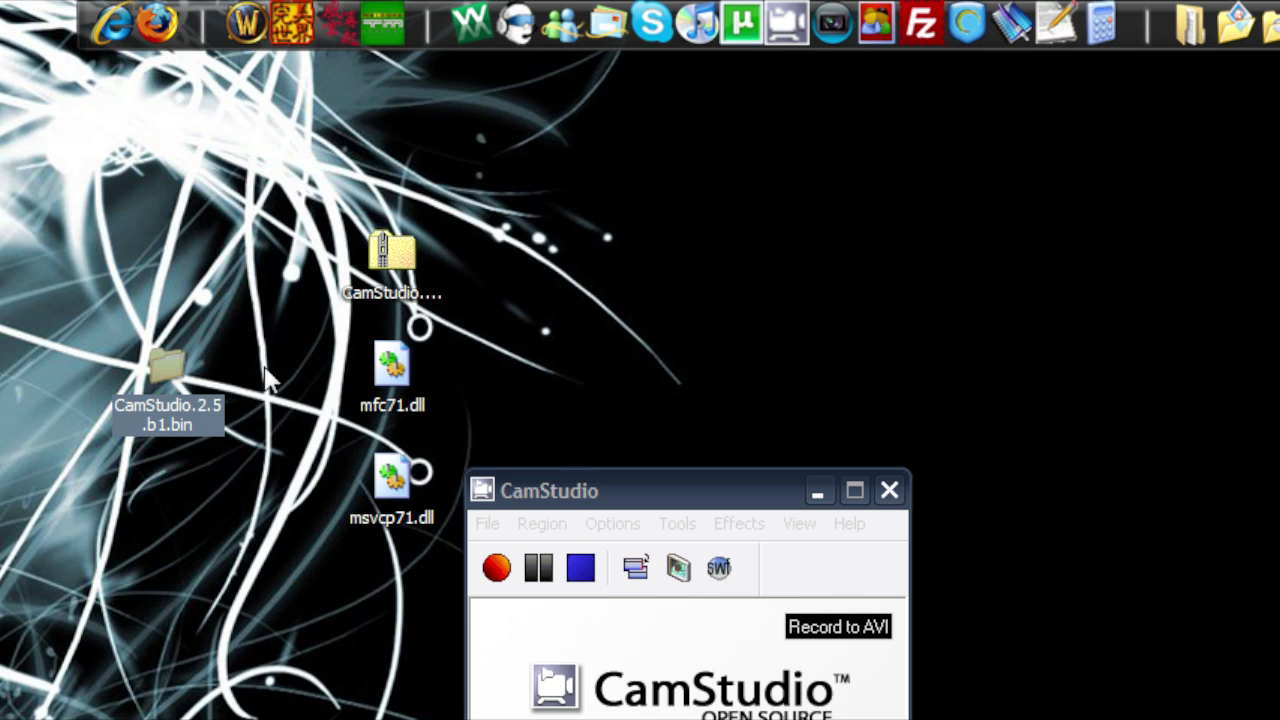
{"action": "left_click_drag", "start_coordinate": [312, 352], "coordinate": [433, 530]}
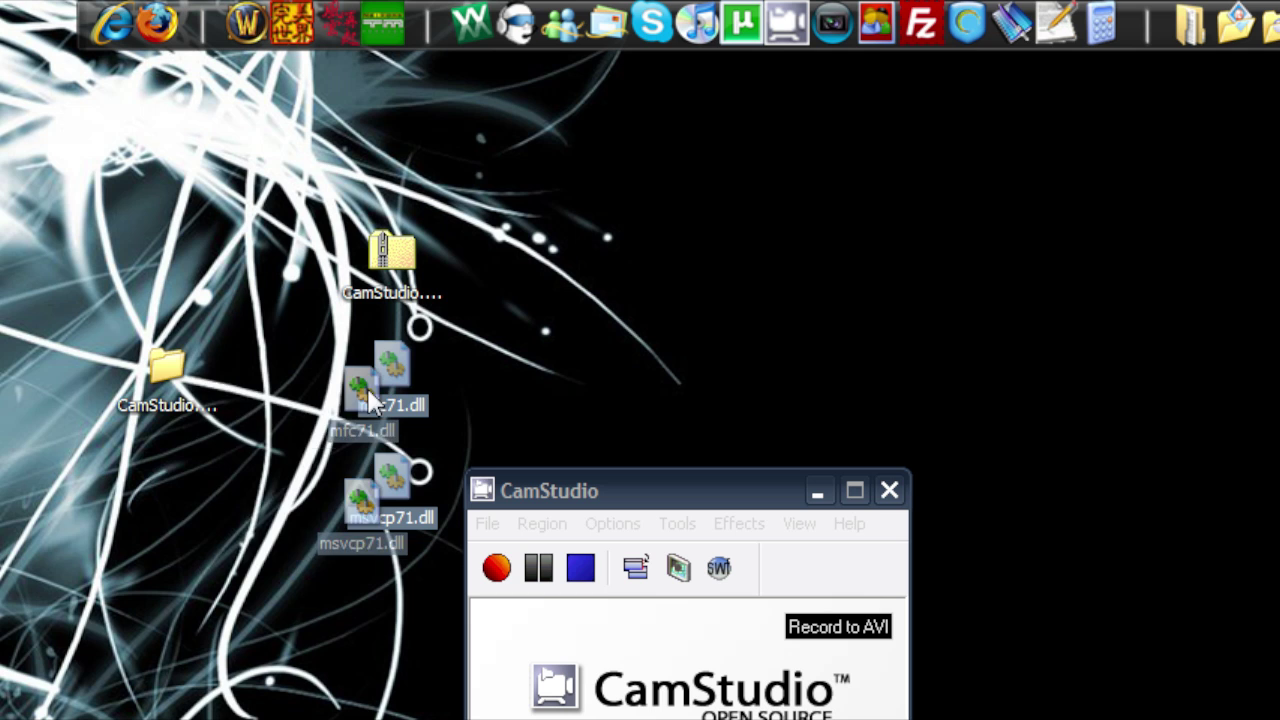
{"action": "left_click_drag", "start_coordinate": [412, 385], "coordinate": [171, 375]}
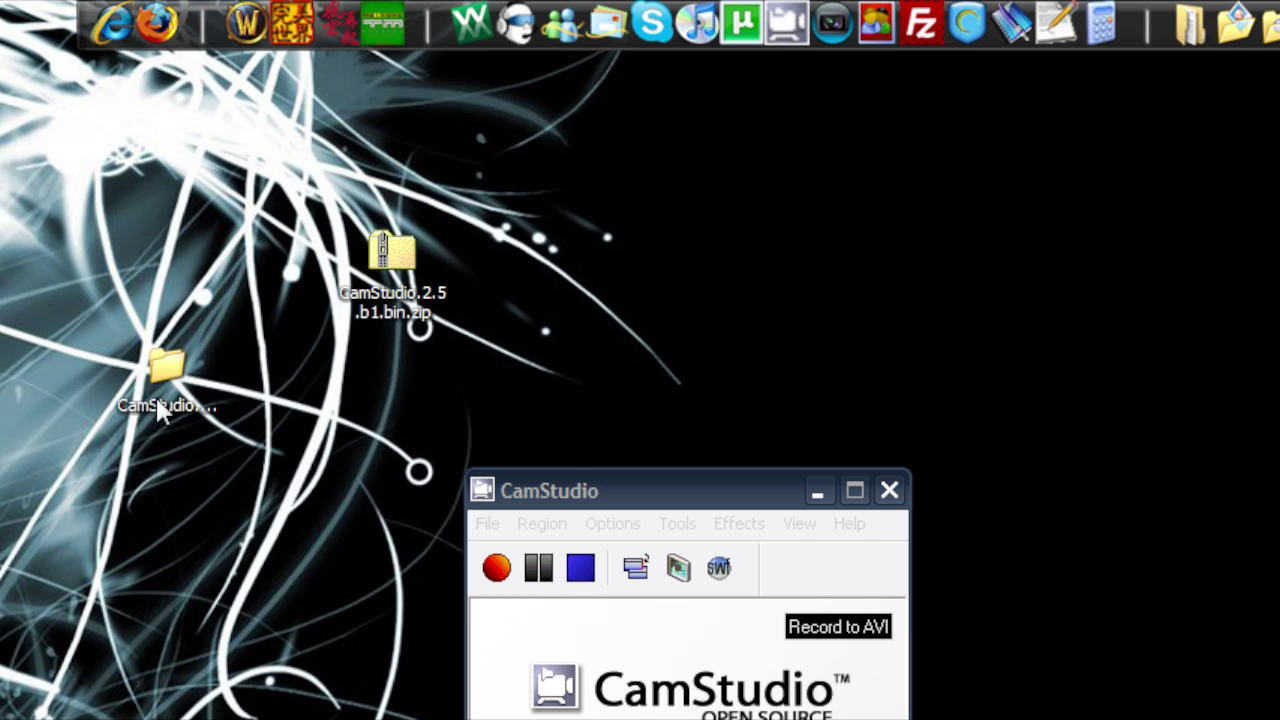
{"action": "double_click", "coordinate": [160, 395]}
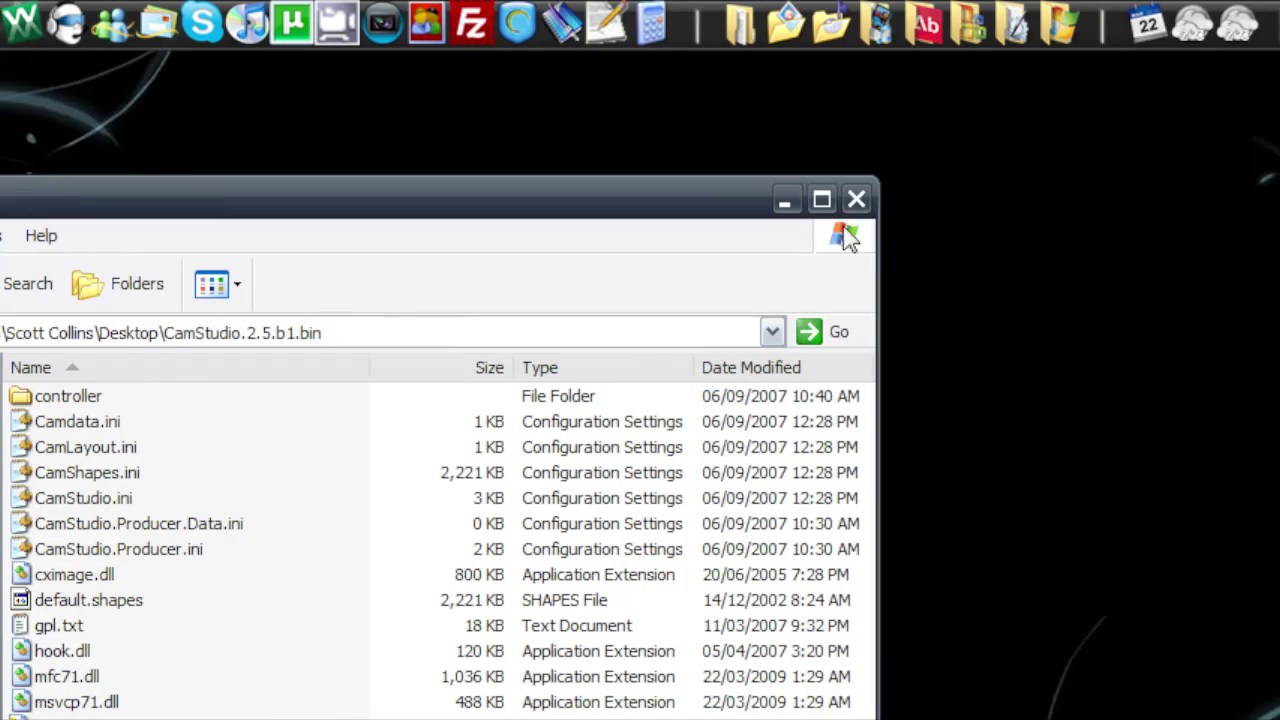
{"action": "left_click", "coordinate": [853, 205]}
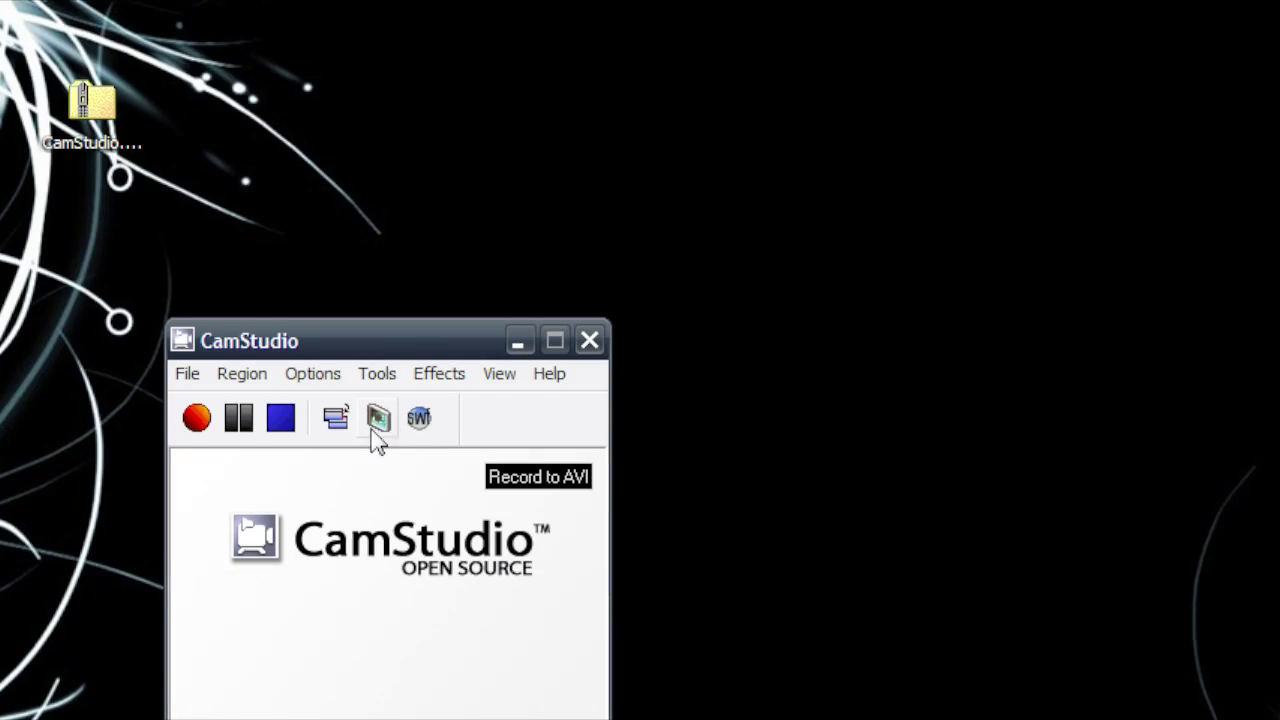
Step: Set Region to Fixed Region of 854 × 480 with Drag Corners to Pan checked
{"action": "left_click_drag", "start_coordinate": [411, 352], "coordinate": [765, 278]}
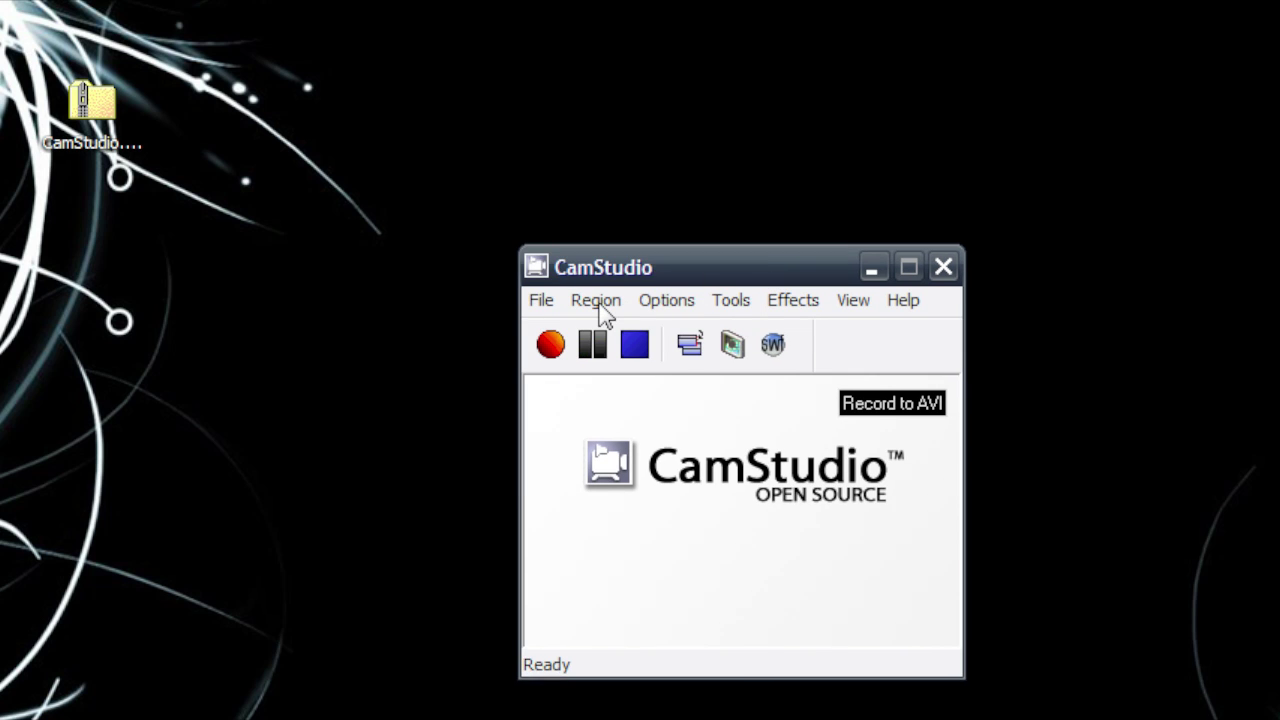
{"action": "left_click", "coordinate": [598, 303]}
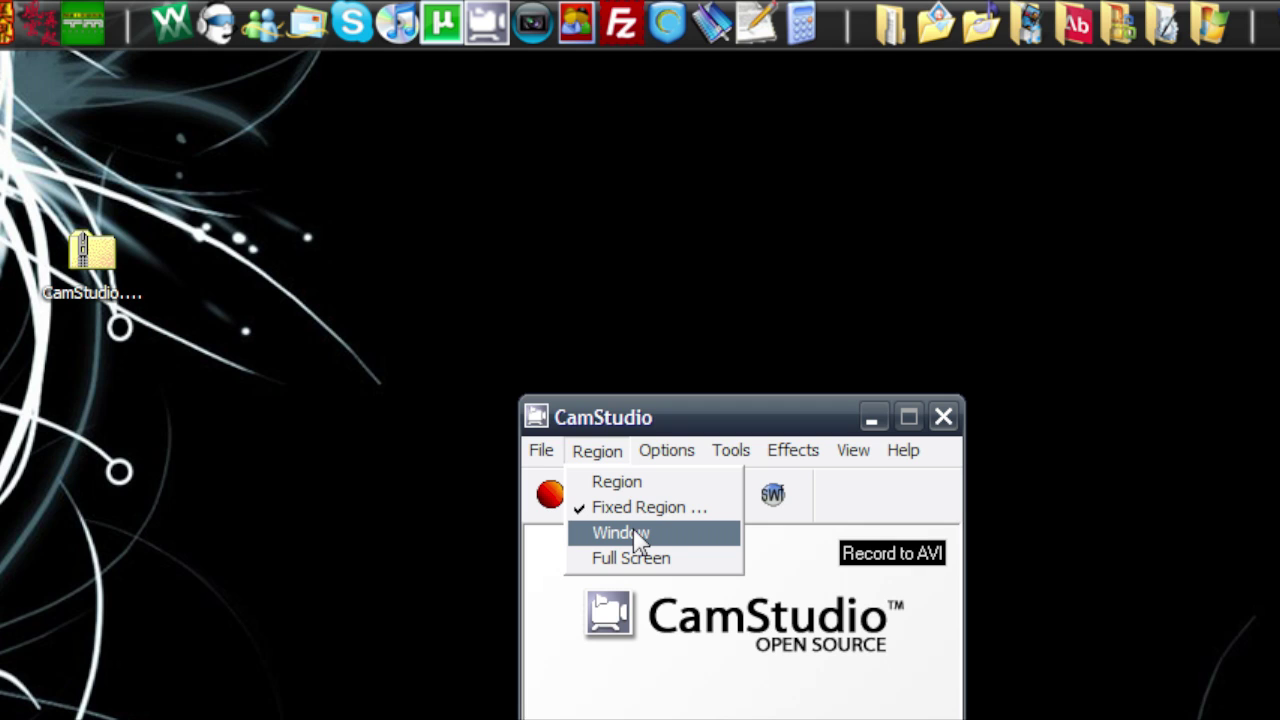
{"action": "left_click", "coordinate": [645, 510]}
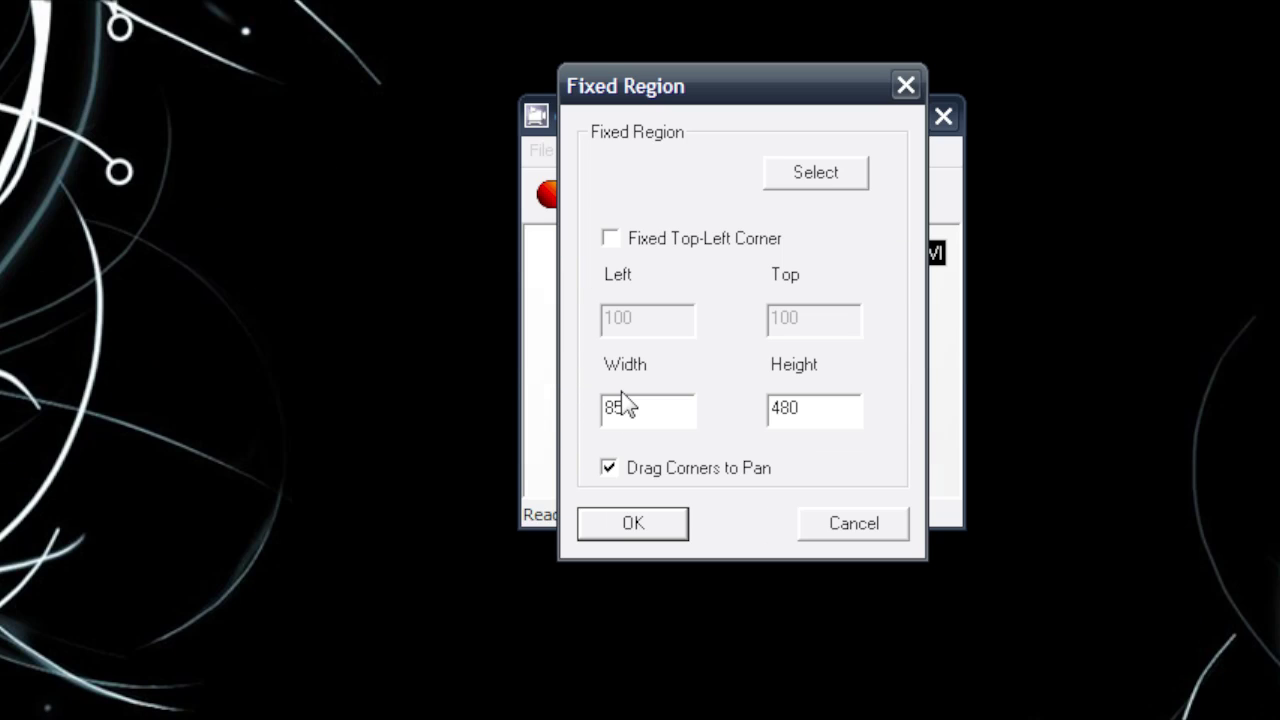
{"action": "double_click", "coordinate": [608, 415]}
{"action": "key", "text": "Tab"}
{"action": "left_click", "coordinate": [900, 245]}
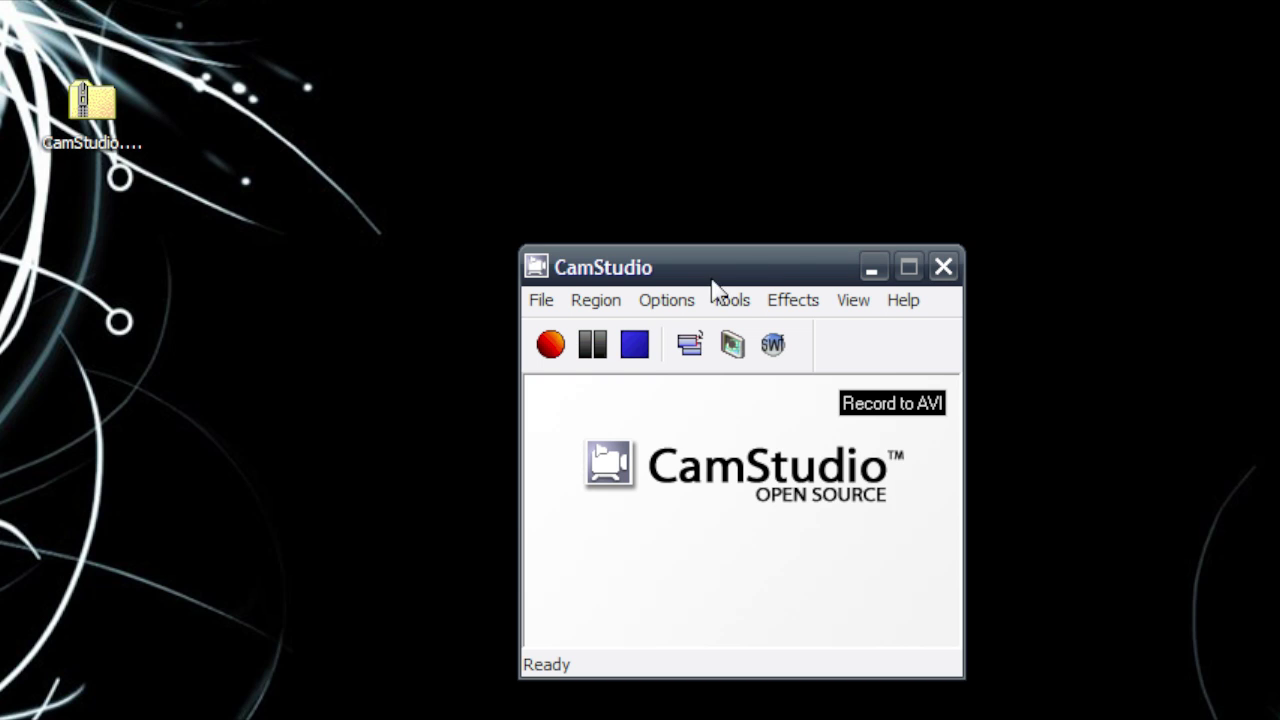
Step: Check the Options menu for Record audio from microphone and Enable Autopan being ticked
{"action": "left_click", "coordinate": [667, 302]}
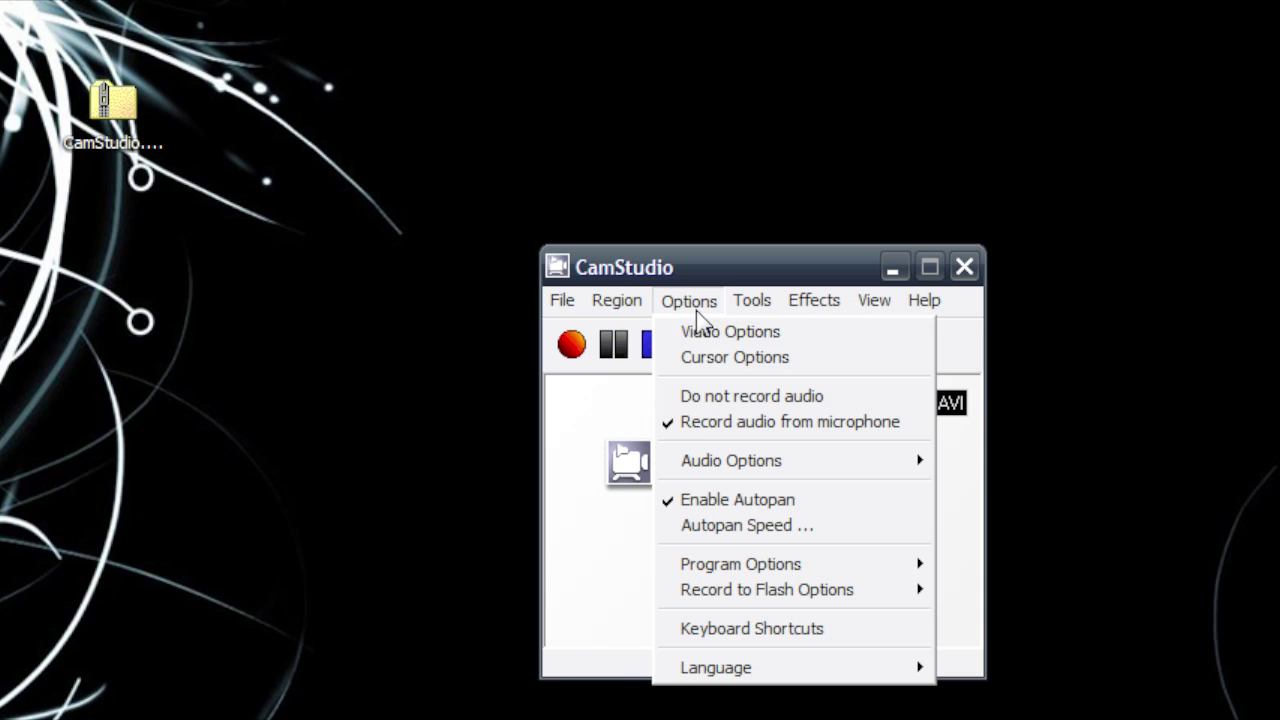
Step: Keep TechSmith Screen Capture Codec in Video Options and set key frames every 200
{"action": "left_click", "coordinate": [707, 336]}
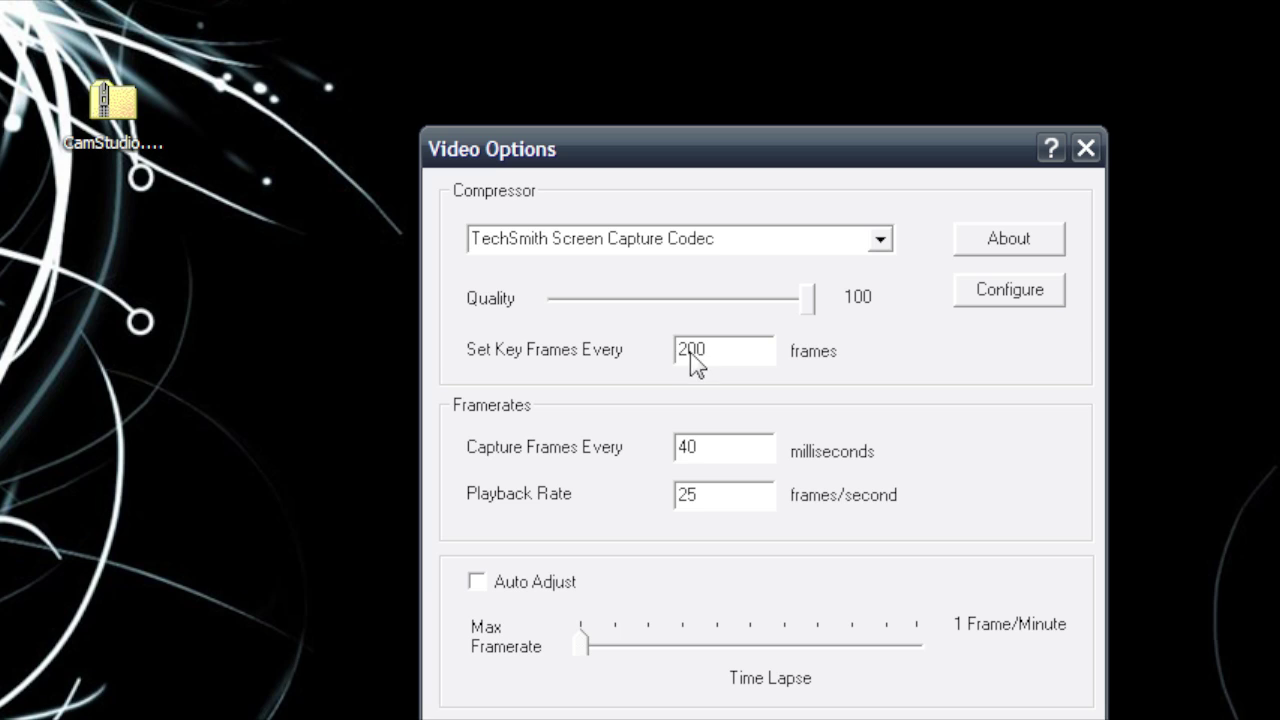
{"action": "left_click_drag", "start_coordinate": [729, 354], "coordinate": [651, 350]}
{"action": "type", "text": "200"}
{"action": "left_click_drag", "start_coordinate": [737, 511], "coordinate": [655, 505]}
{"action": "left_click_drag", "start_coordinate": [750, 452], "coordinate": [674, 440]}
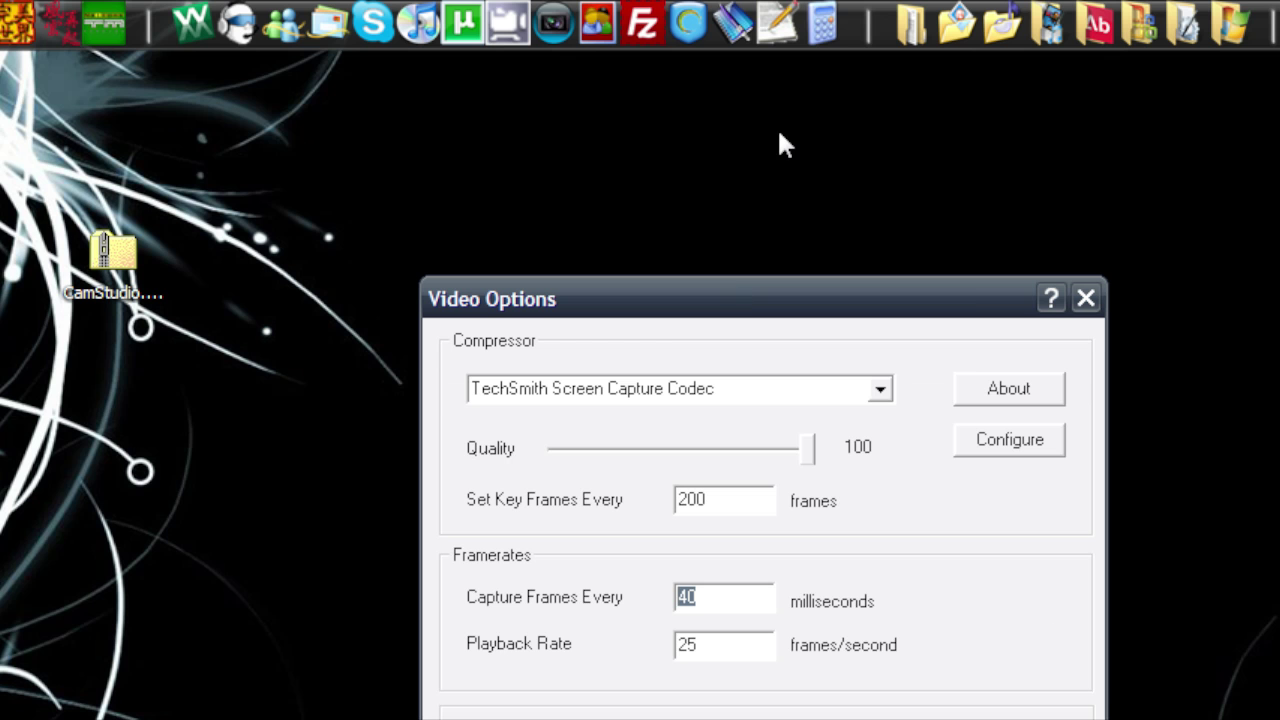
Step: Launch Calculator and compute 1 ÷ 25 = 0.04
{"action": "left_click", "coordinate": [816, 30]}
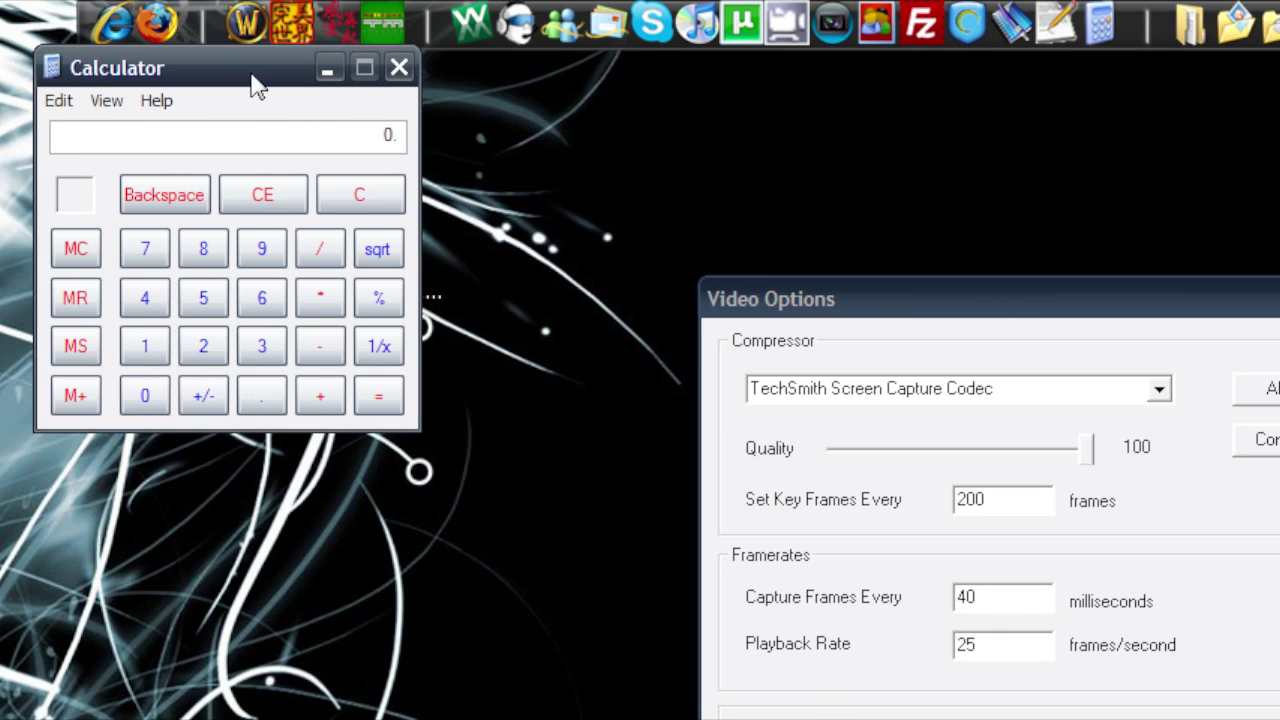
{"action": "left_click_drag", "start_coordinate": [251, 80], "coordinate": [595, 228]}
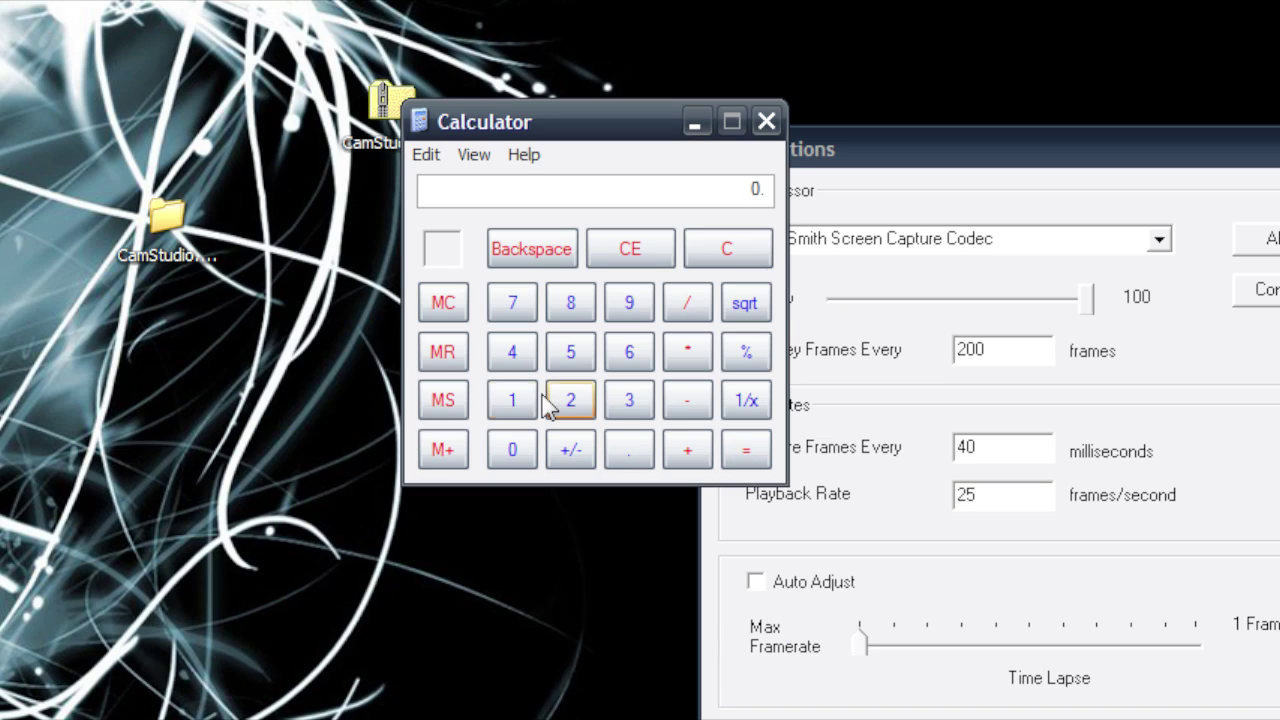
{"action": "left_click", "coordinate": [510, 400]}
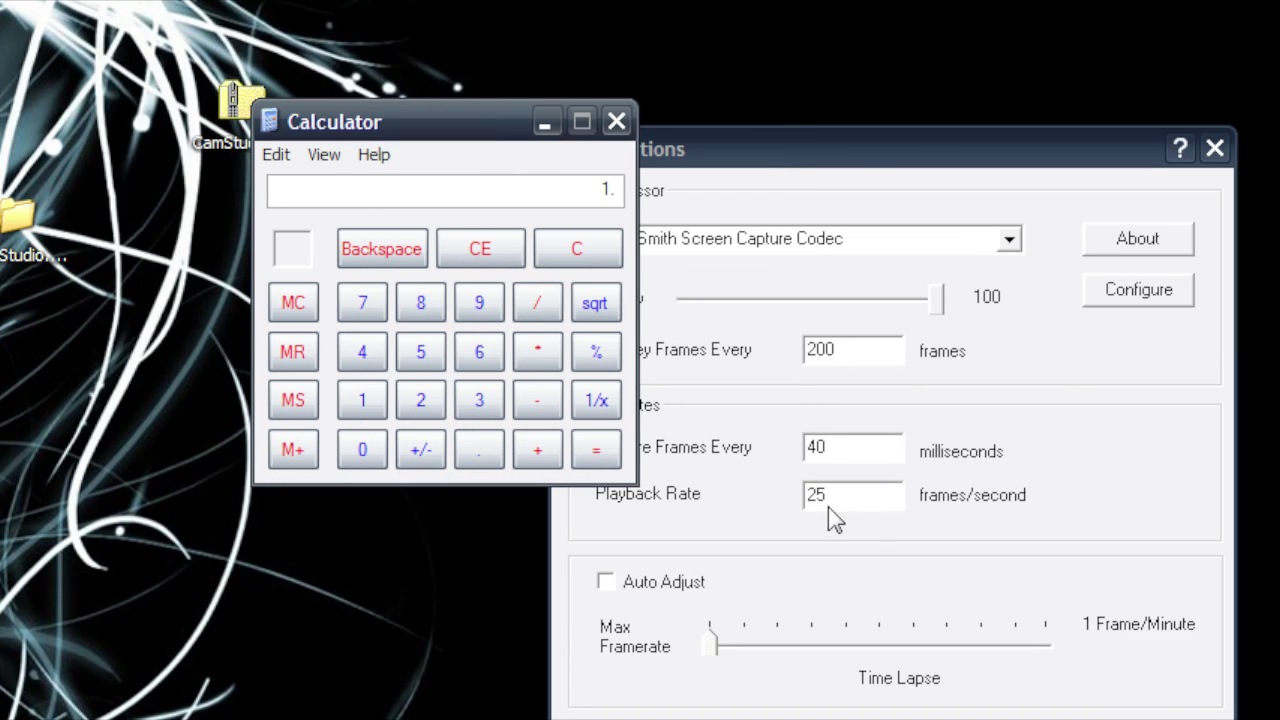
{"action": "left_click", "coordinate": [422, 402]}
{"action": "left_click", "coordinate": [421, 352]}
{"action": "left_click", "coordinate": [598, 450]}
Step: Compute 1 ÷ 30 = 0.0333, then compare with the 40 ms and 25 fps video settings
{"action": "left_click", "coordinate": [579, 258]}
{"action": "left_click", "coordinate": [479, 402]}
{"action": "left_click", "coordinate": [365, 452]}
{"action": "left_click", "coordinate": [593, 452]}
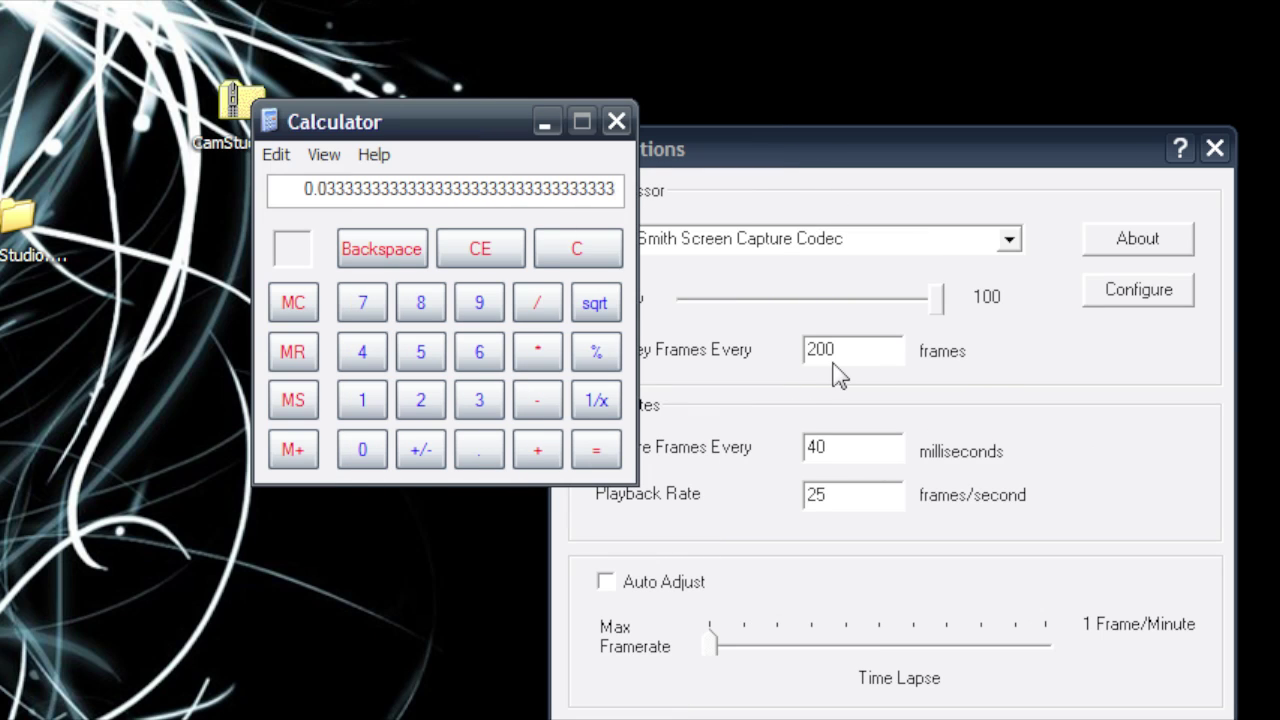
{"action": "left_click", "coordinate": [875, 465]}
{"action": "left_click_drag", "start_coordinate": [870, 452], "coordinate": [802, 455]}
{"action": "left_click_drag", "start_coordinate": [838, 497], "coordinate": [796, 494]}
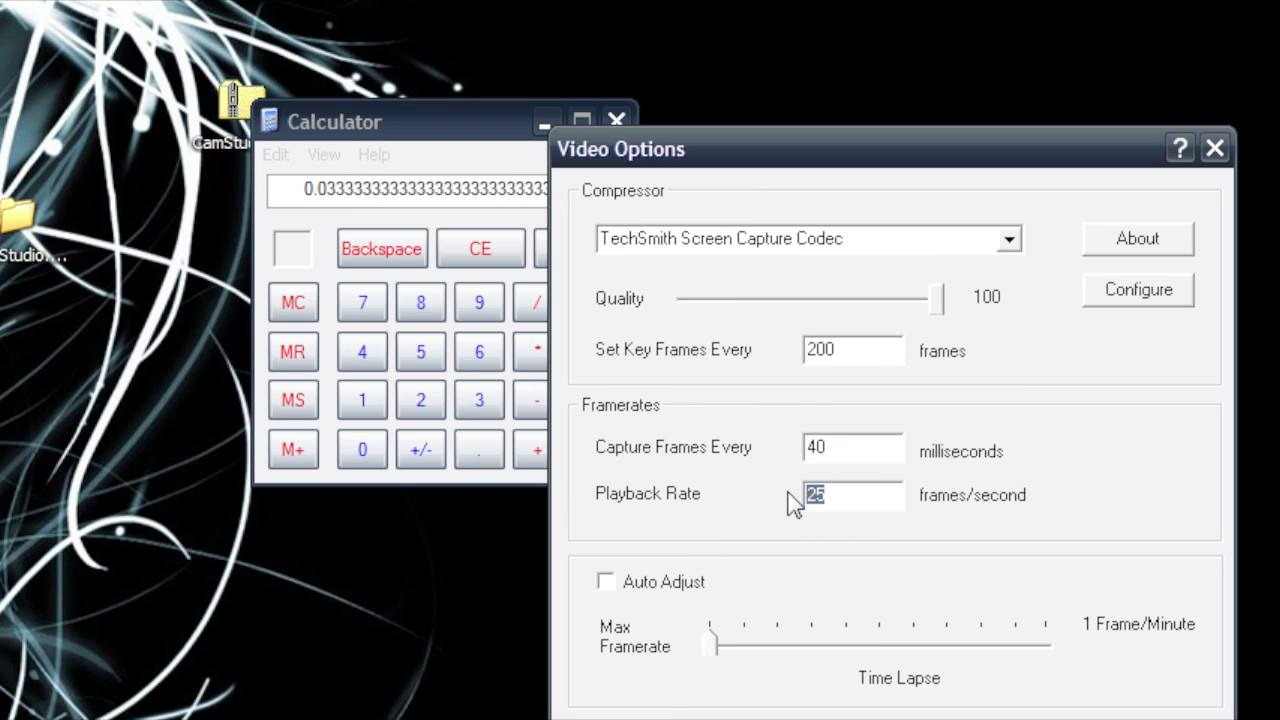
Step: Close Calculator and look over the TSCC codec configuration
{"action": "left_click", "coordinate": [490, 289]}
{"action": "left_click", "coordinate": [614, 272]}
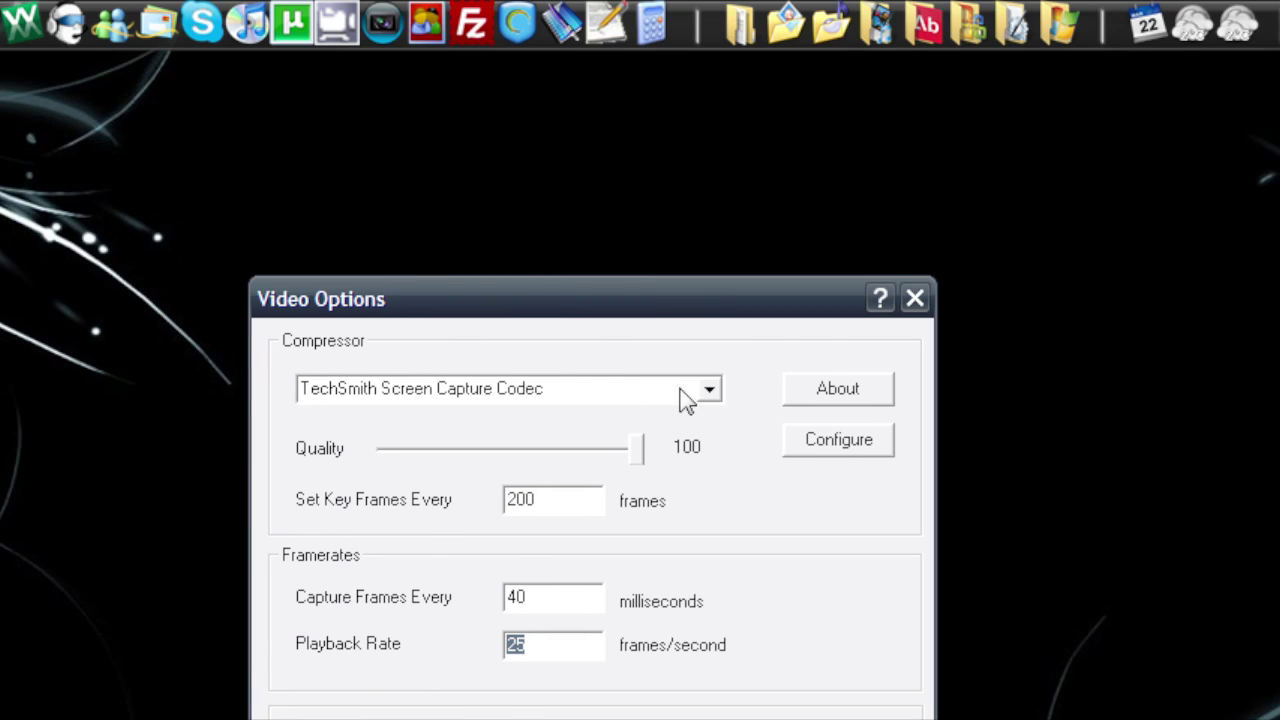
{"action": "left_click", "coordinate": [845, 450]}
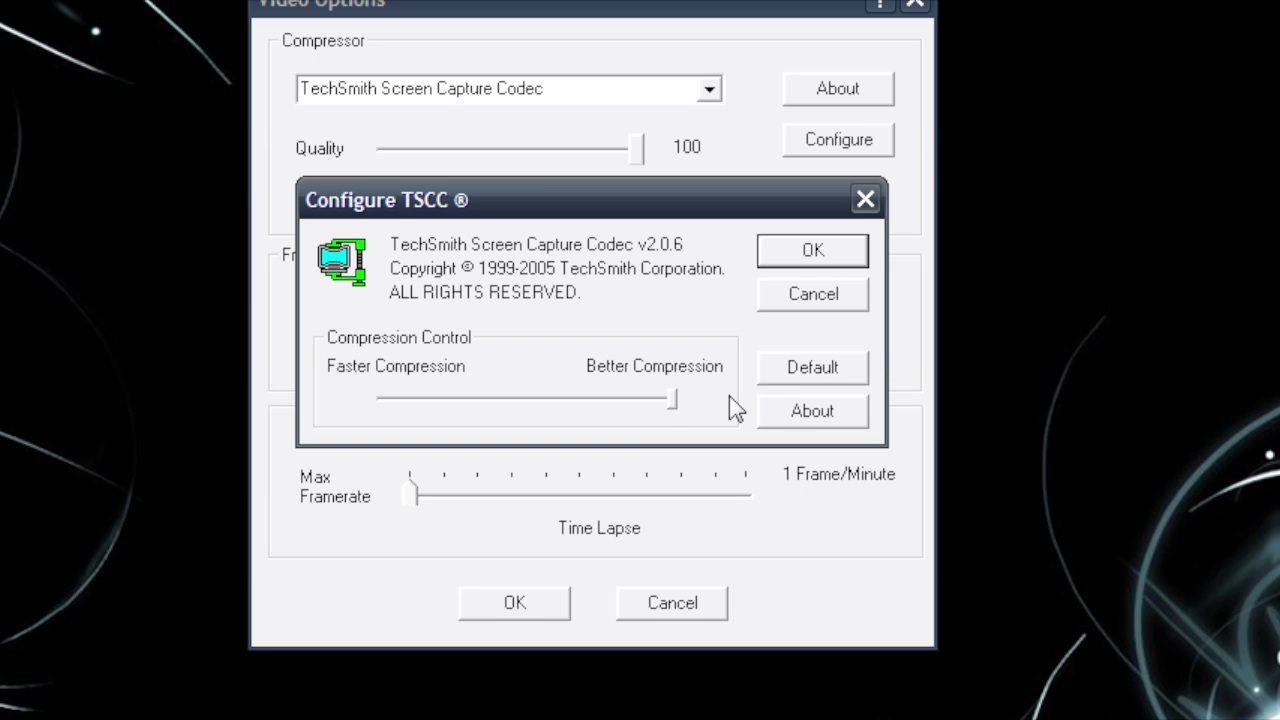
{"action": "left_click", "coordinate": [866, 201]}
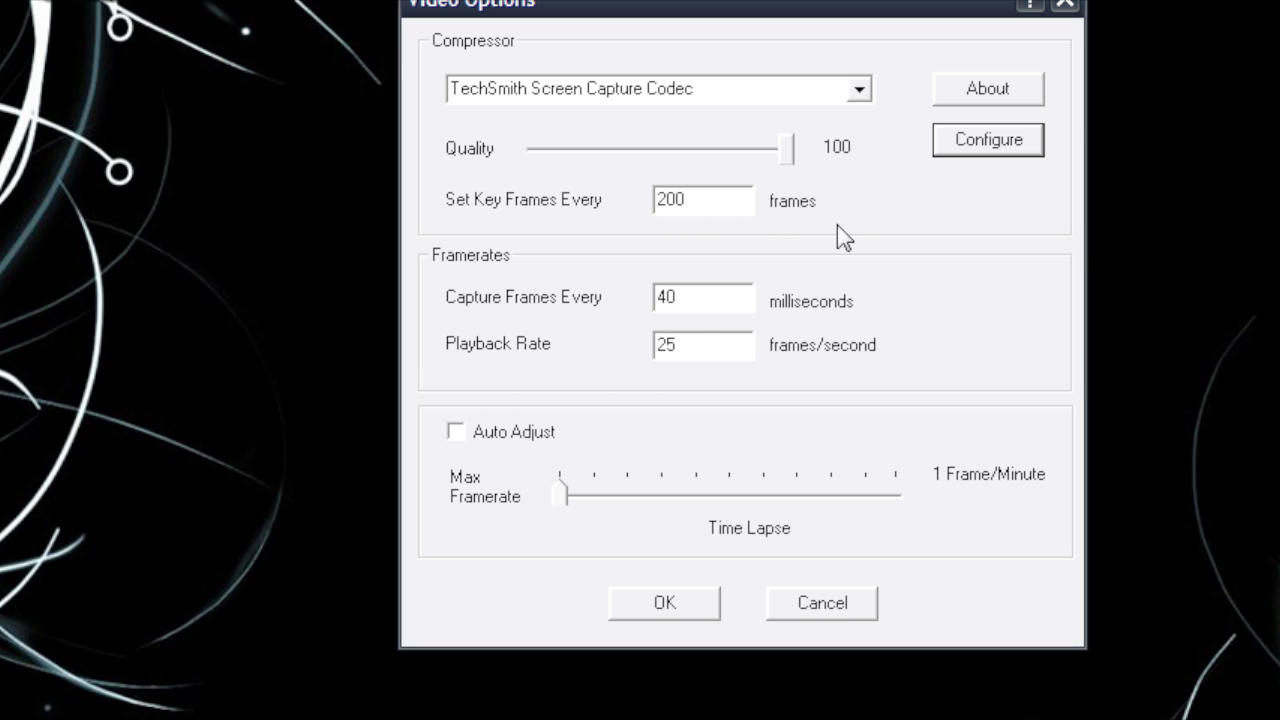
Step: Turn Auto Adjust off, set Capture Frames Every to 40 ms and Playback Rate to 25 fps
{"action": "left_click", "coordinate": [456, 433]}
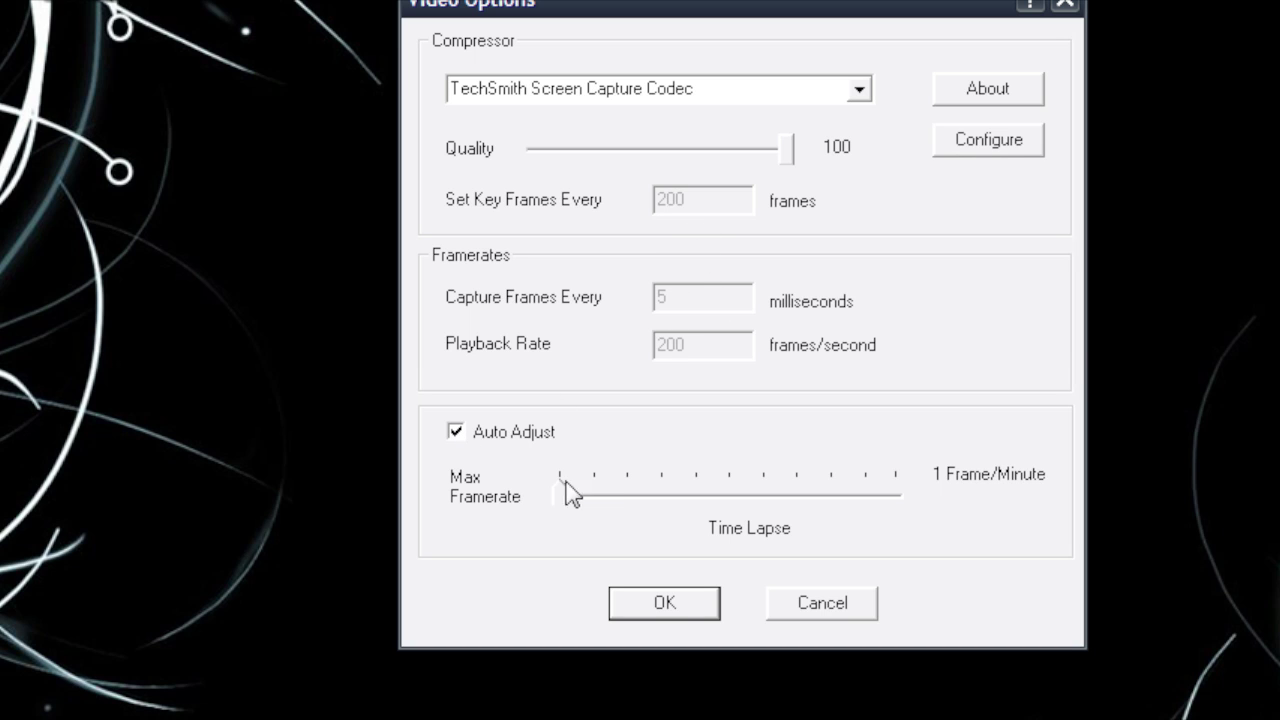
{"action": "mouse_move", "coordinate": [564, 492]}
{"action": "left_mouse_down"}
{"action": "mouse_move", "coordinate": [597, 500]}
{"action": "mouse_move", "coordinate": [562, 496]}
{"action": "left_mouse_up"}
{"action": "left_click", "coordinate": [456, 431]}
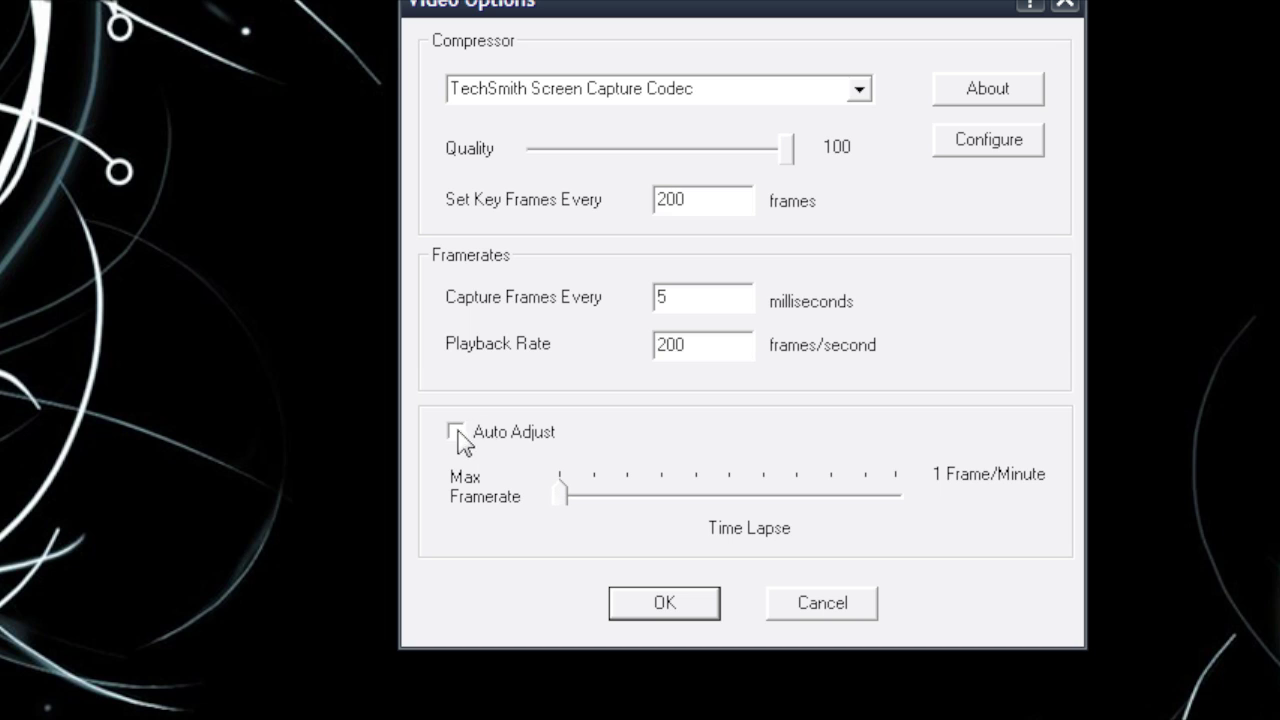
{"action": "double_click", "coordinate": [708, 301]}
{"action": "type", "text": "40"}
{"action": "key", "text": "Tab"}
{"action": "type", "text": "25"}
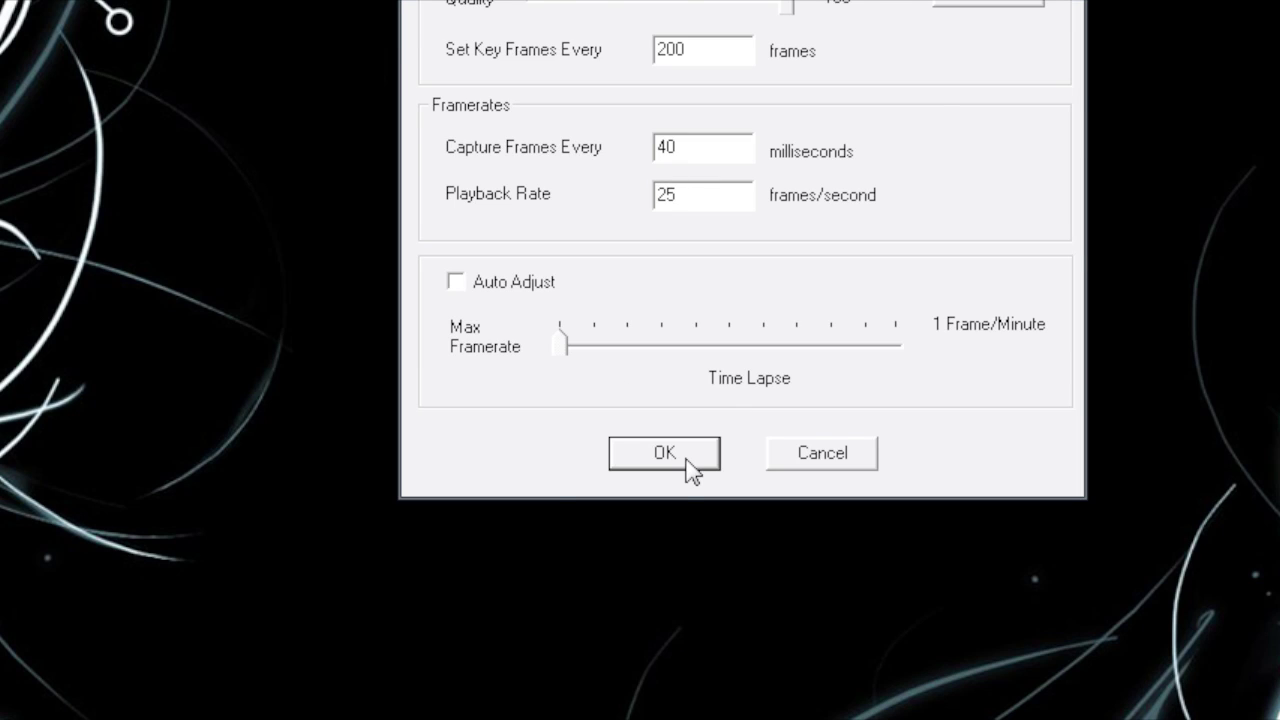
Step: Save the video settings, then bring up Audio Options for Microphone from the Options menu
{"action": "left_click", "coordinate": [686, 459]}
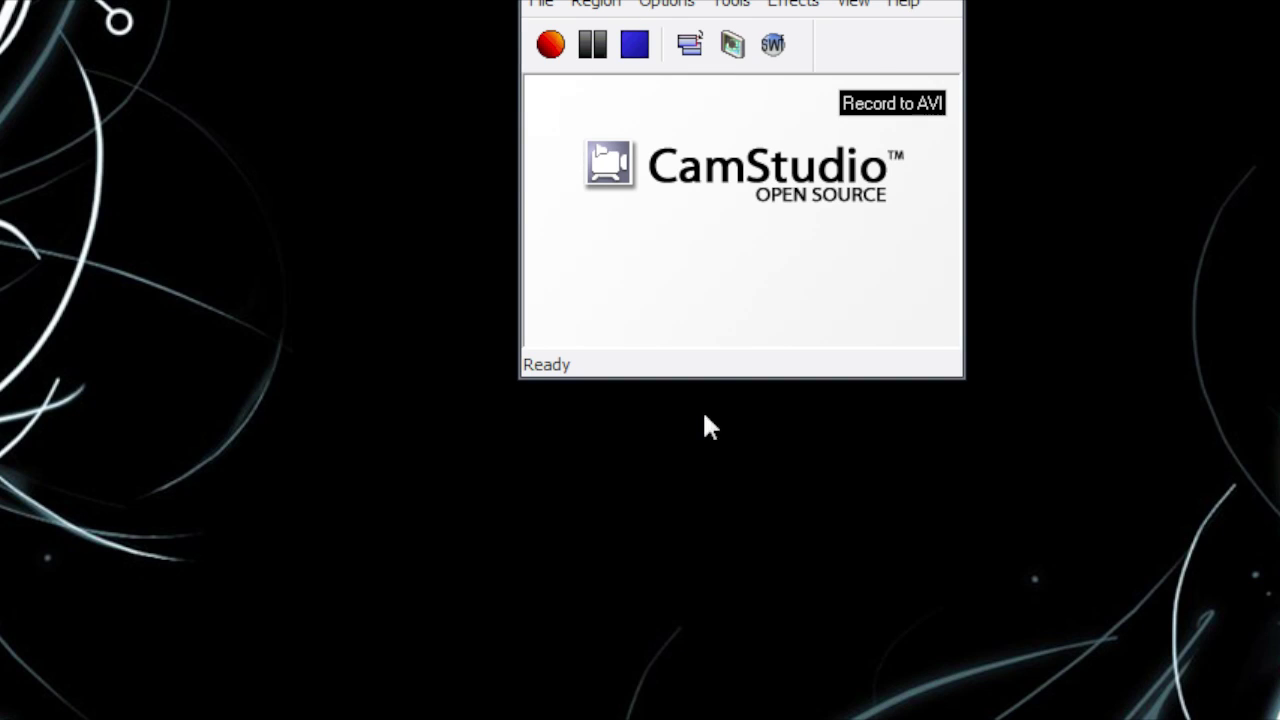
{"action": "left_click", "coordinate": [670, 302]}
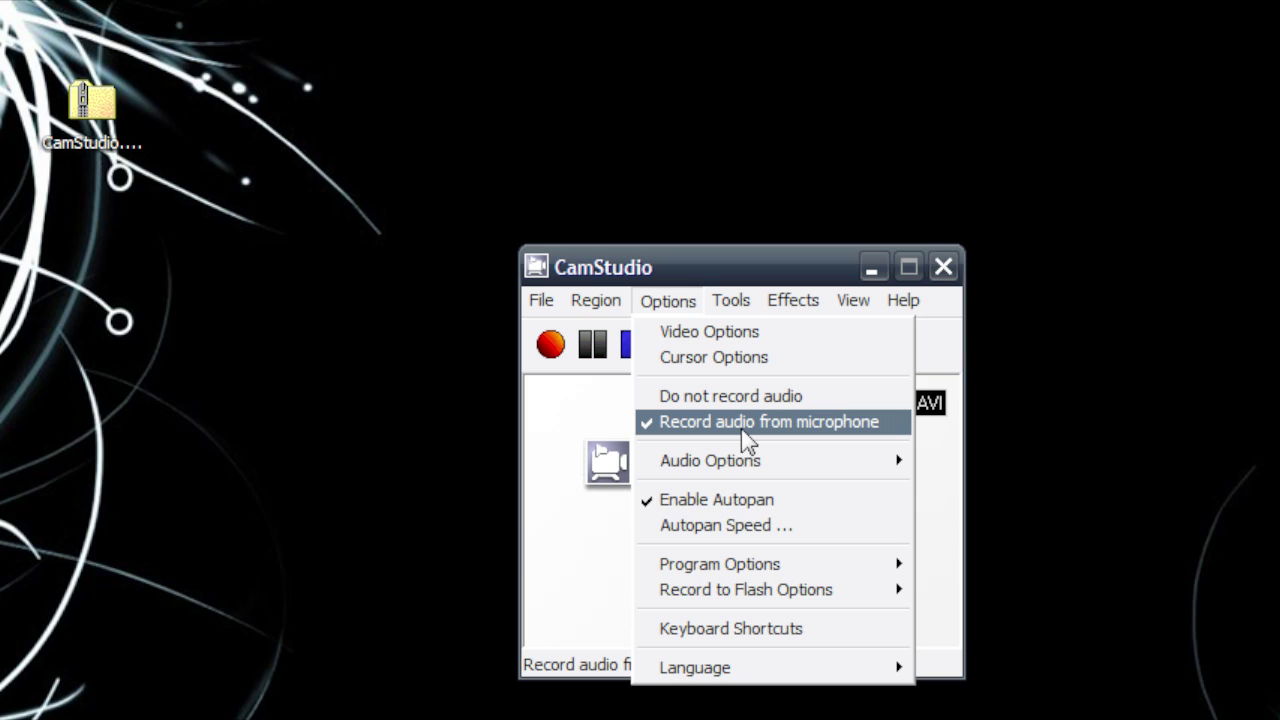
{"action": "mouse_move", "coordinate": [560, 460]}
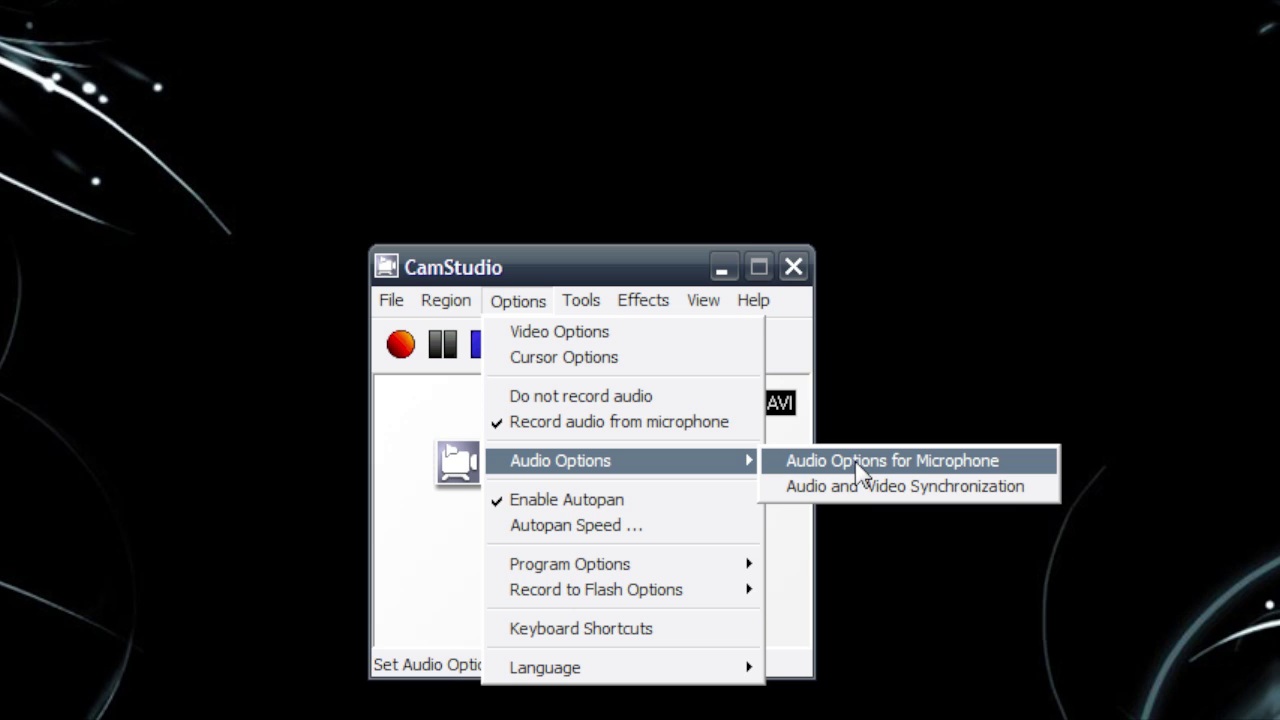
{"action": "left_click", "coordinate": [858, 465]}
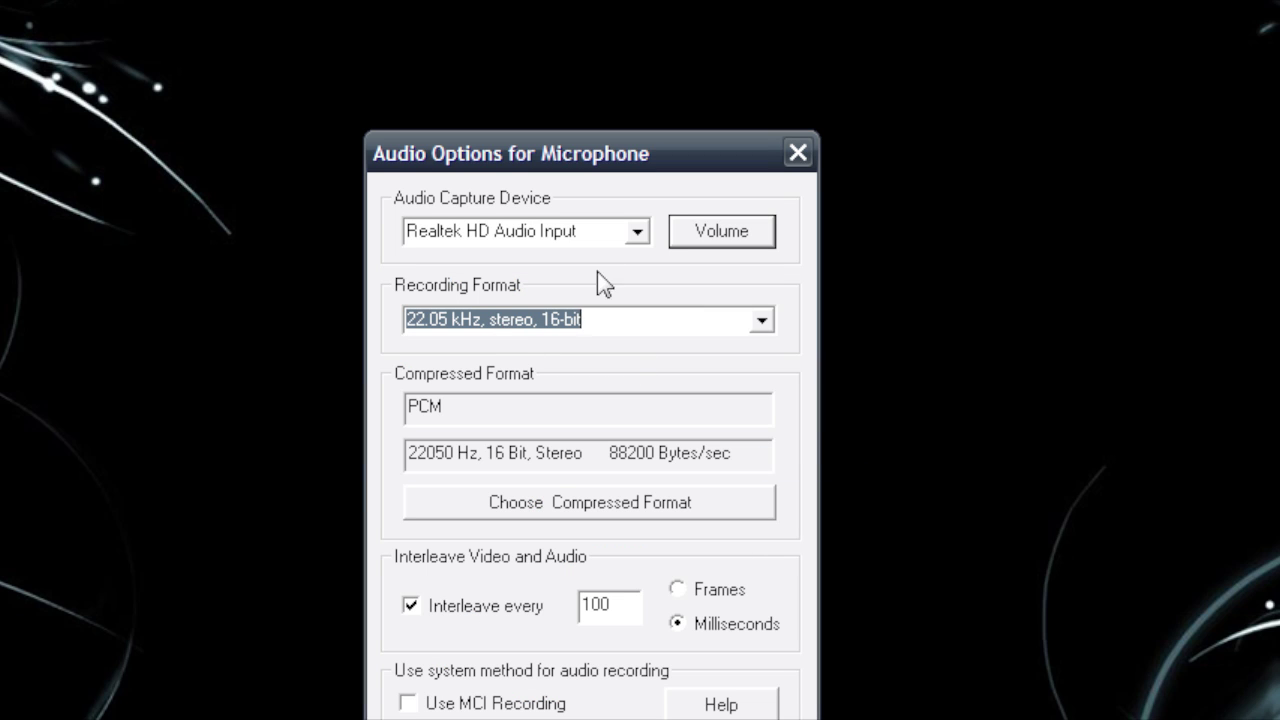
Step: Keep Realtek HD Audio Input as the audio capture device
{"action": "left_click", "coordinate": [637, 232]}
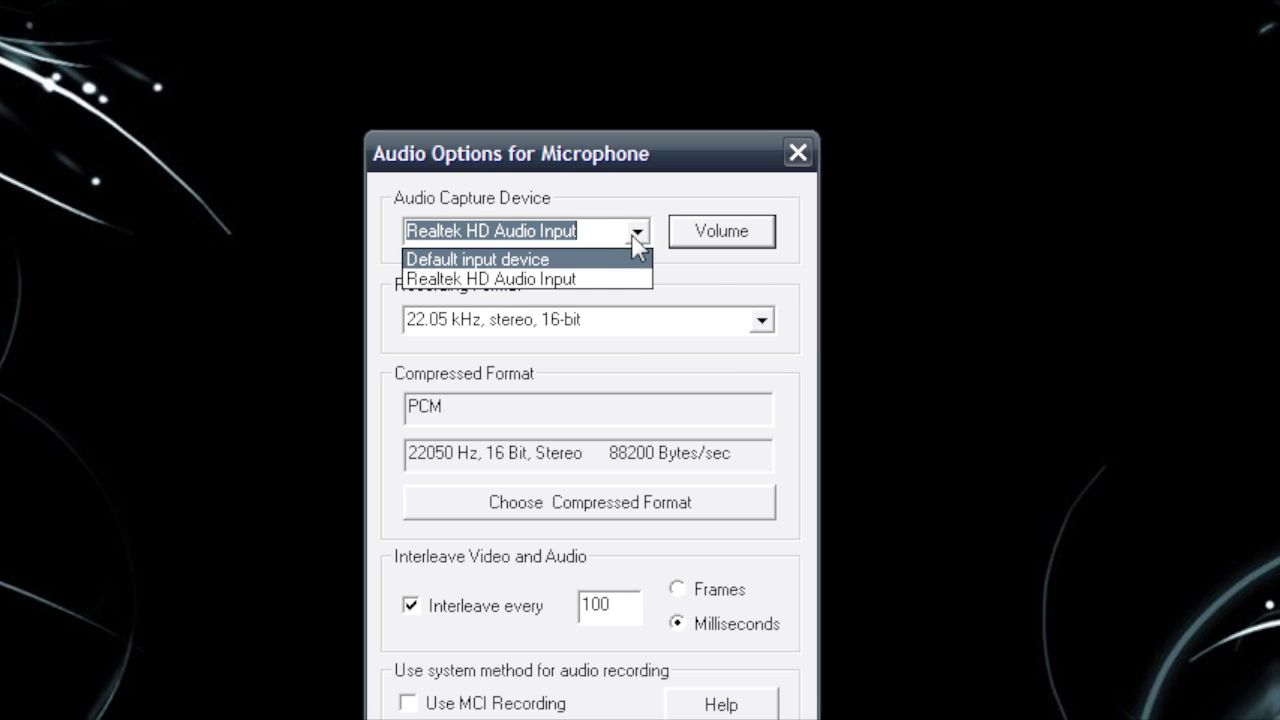
{"action": "left_click", "coordinate": [637, 235]}
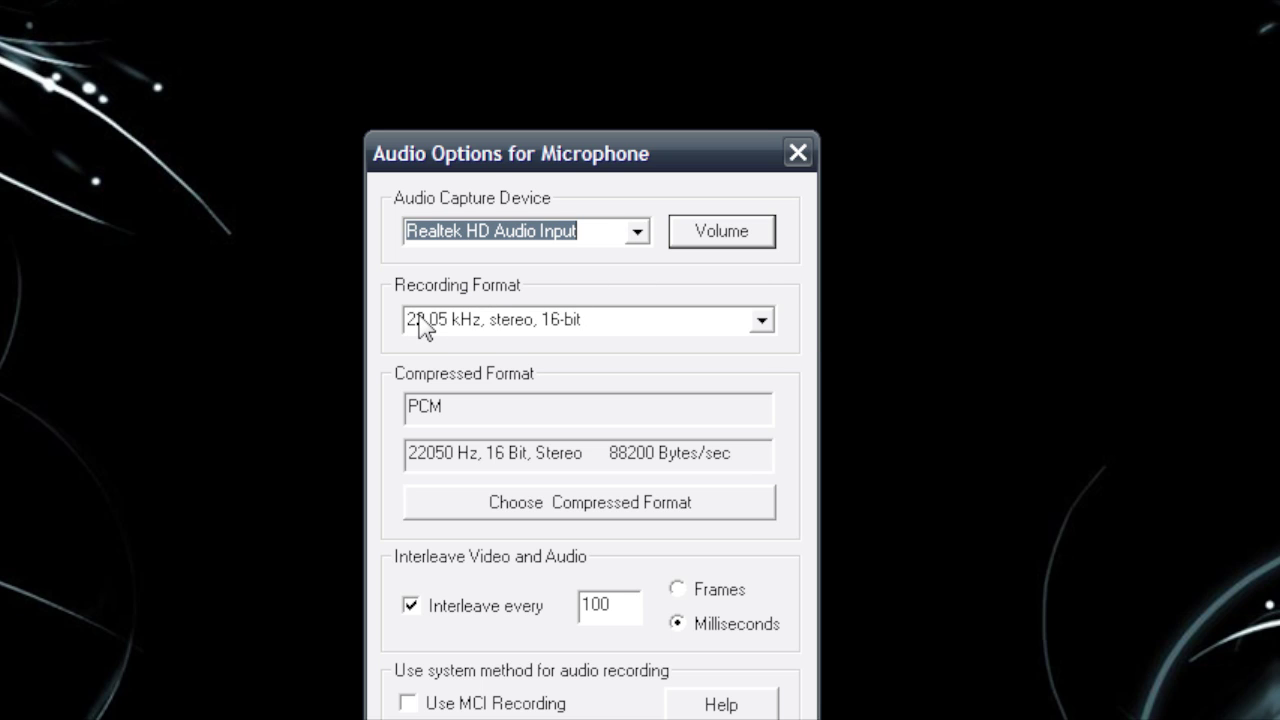
{"action": "left_click", "coordinate": [640, 236]}
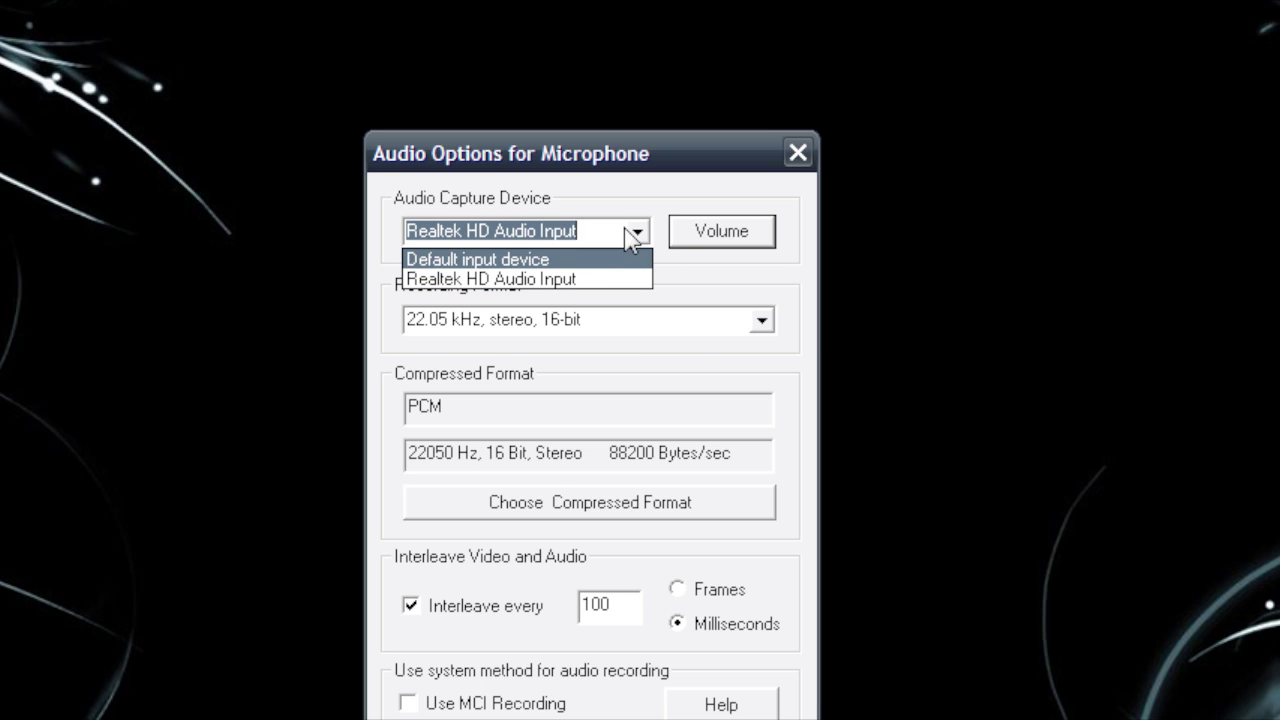
{"action": "left_click", "coordinate": [632, 233]}
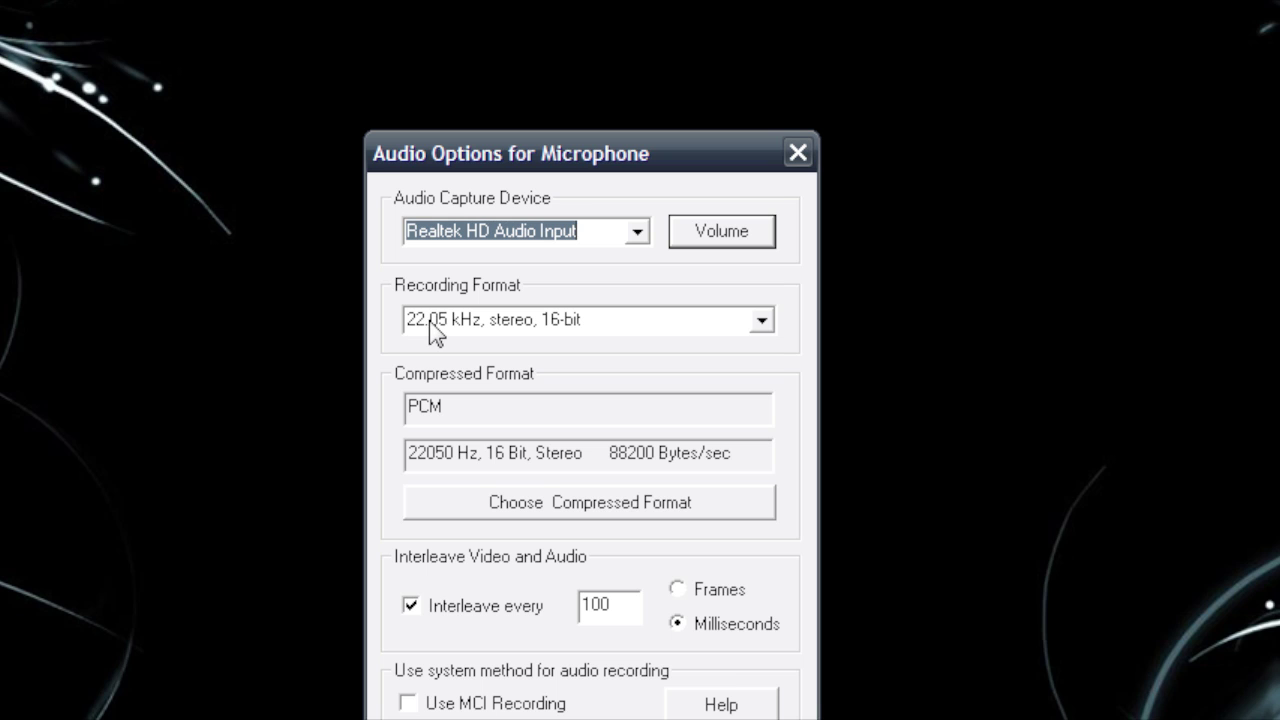
Step: Keep the 22.05 kHz, stereo, 16-bit recording format and view the compressed format choices
{"action": "left_click", "coordinate": [765, 321]}
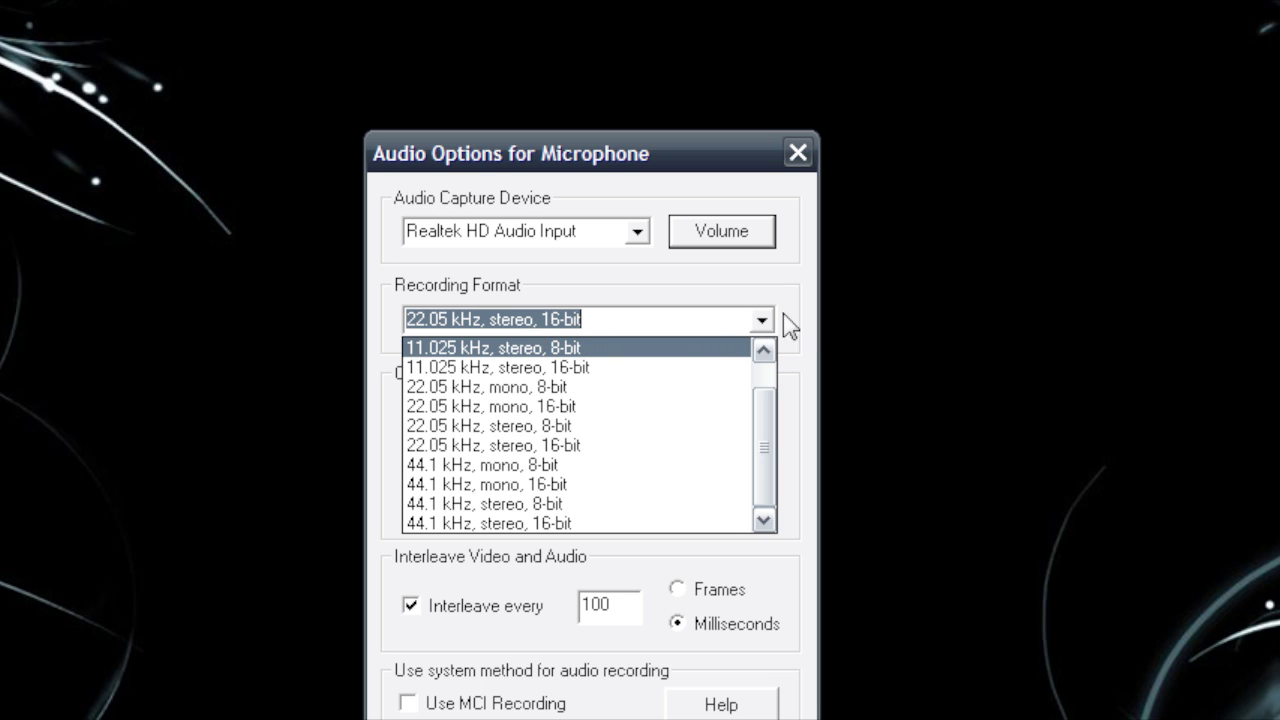
{"action": "mouse_move", "coordinate": [768, 450]}
{"action": "left_mouse_down"}
{"action": "mouse_move", "coordinate": [783, 371]}
{"action": "mouse_move", "coordinate": [766, 480]}
{"action": "left_mouse_up"}
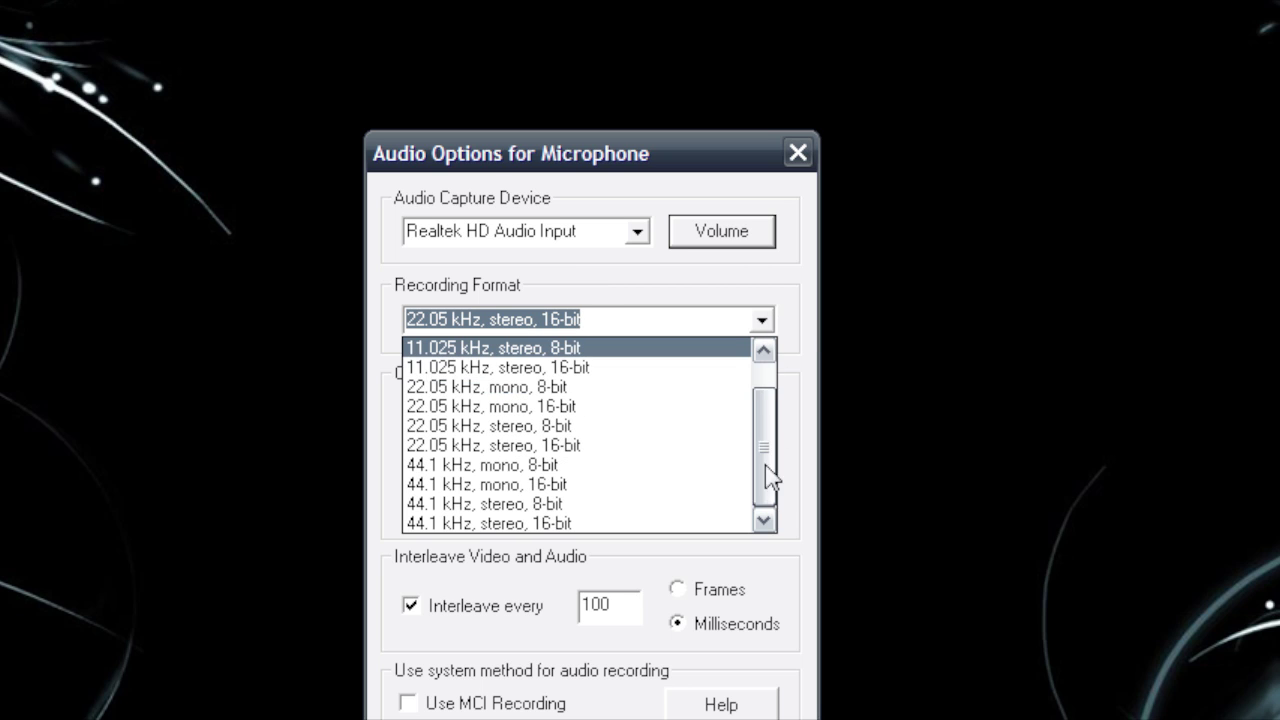
{"action": "left_click", "coordinate": [762, 322]}
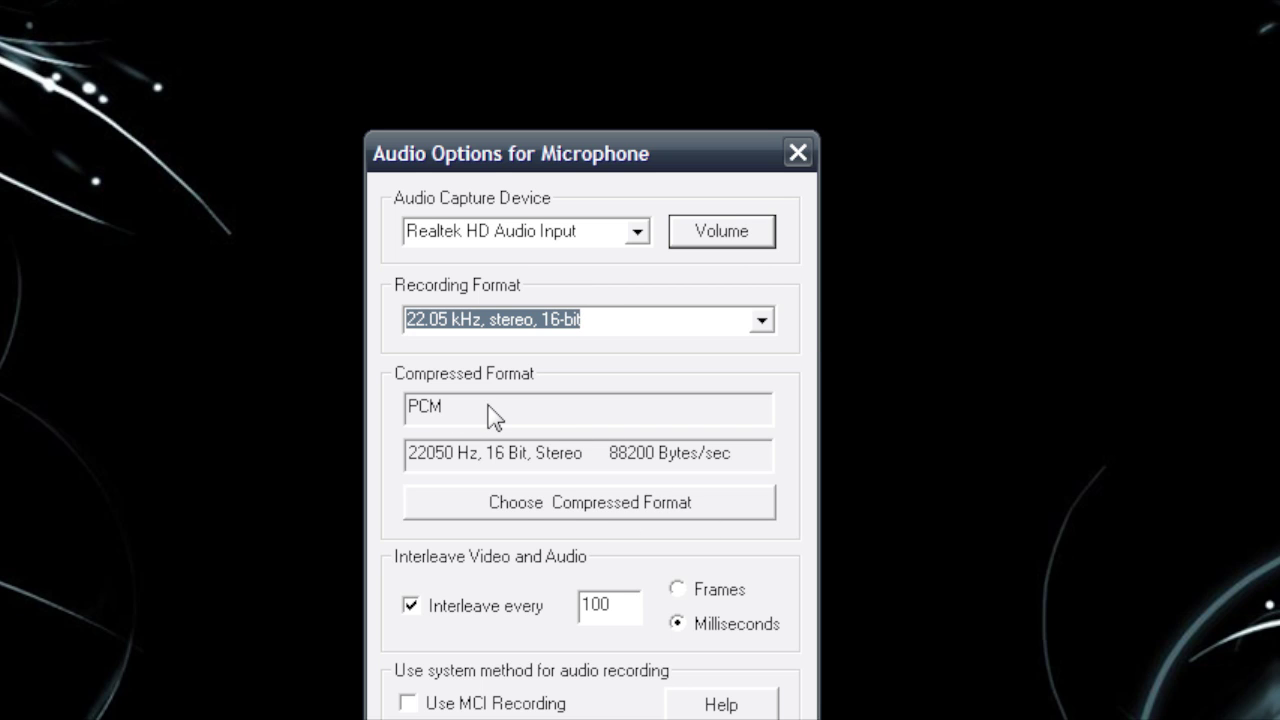
{"action": "left_click", "coordinate": [551, 512]}
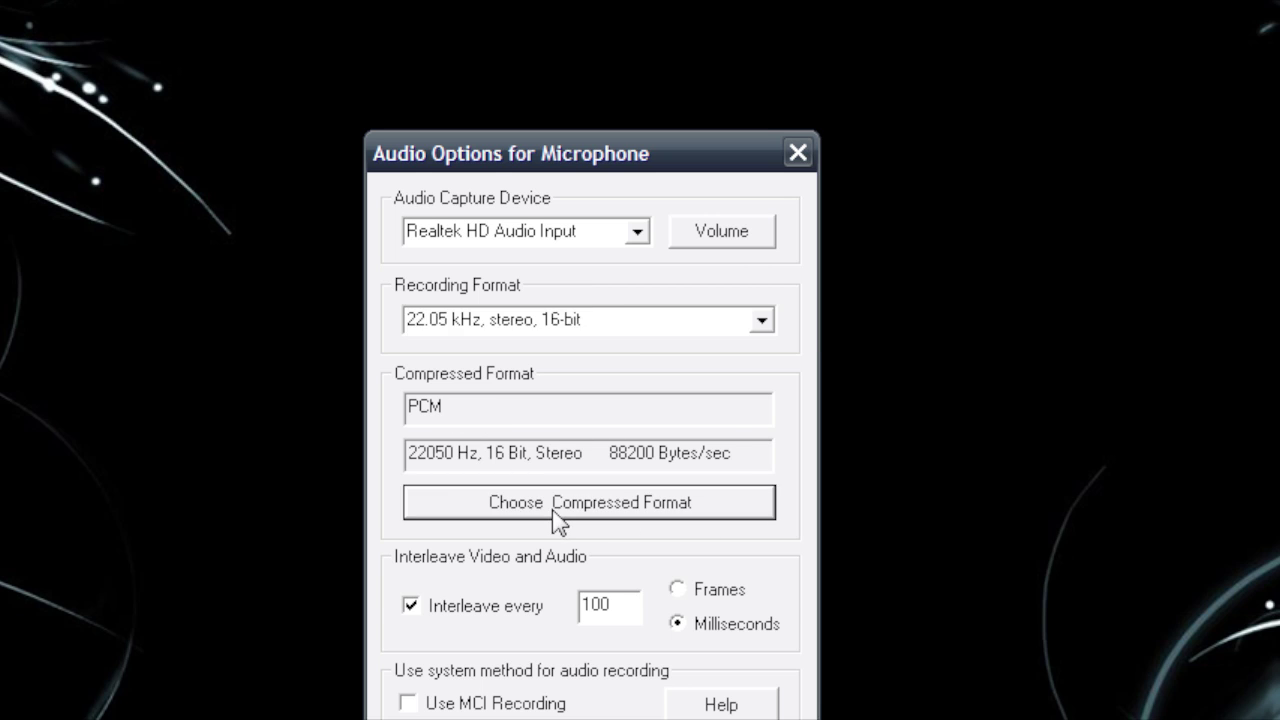
Step: Keep PCM compression with 22.050 kHz, 16 Bit, Stereo attributes and confirm it
{"action": "left_click_drag", "start_coordinate": [612, 345], "coordinate": [644, 394]}
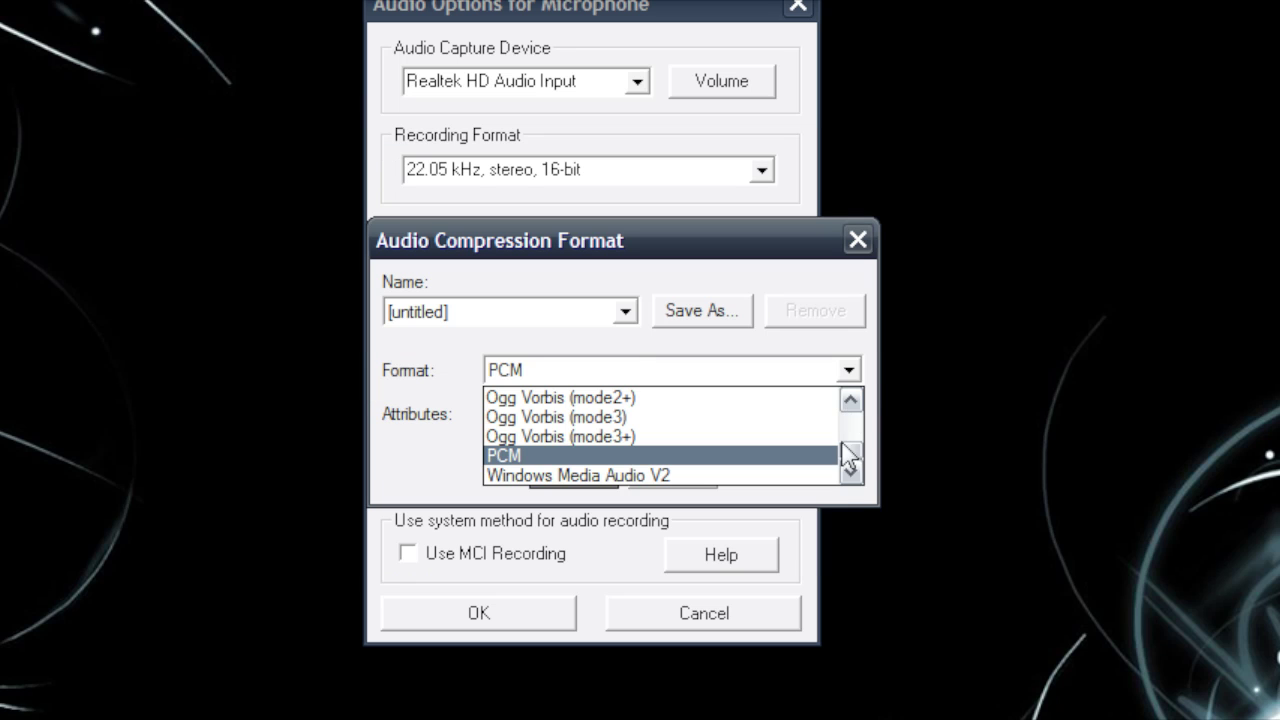
{"action": "mouse_move", "coordinate": [849, 455]}
{"action": "left_mouse_down"}
{"action": "mouse_move", "coordinate": [857, 420]}
{"action": "mouse_move", "coordinate": [850, 462]}
{"action": "left_mouse_up"}
{"action": "left_click", "coordinate": [849, 371]}
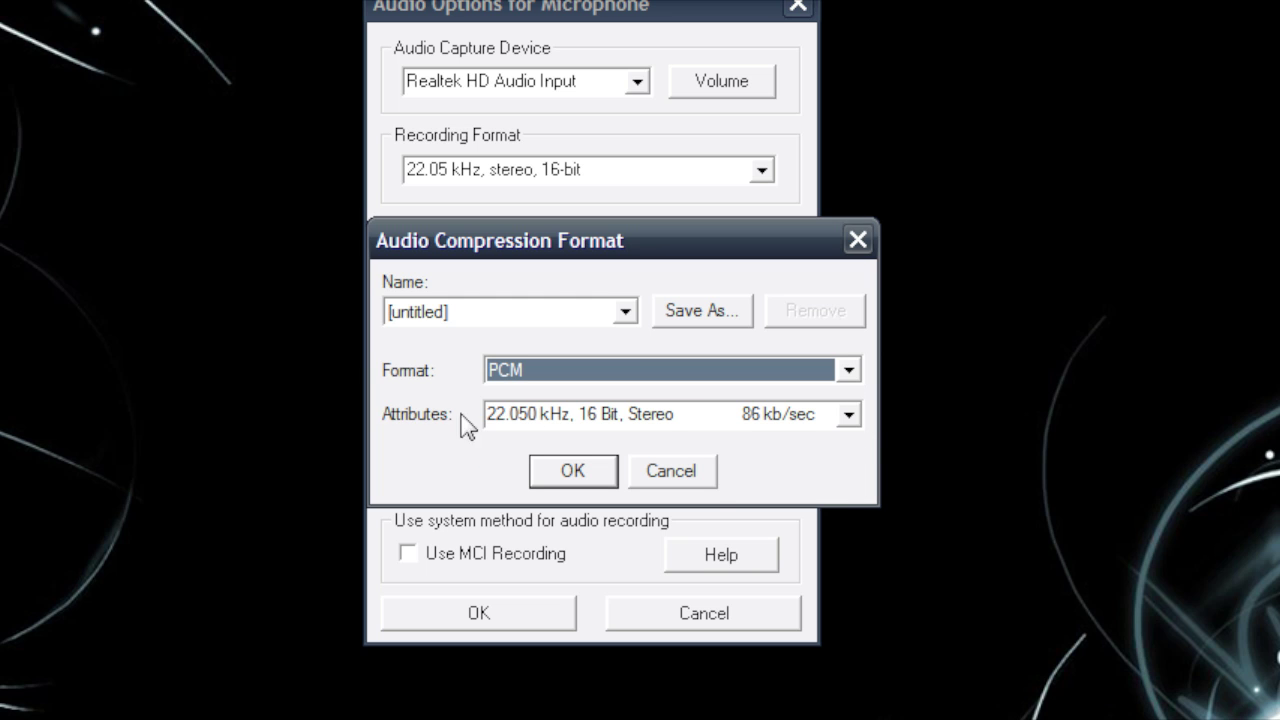
{"action": "left_click", "coordinate": [850, 420]}
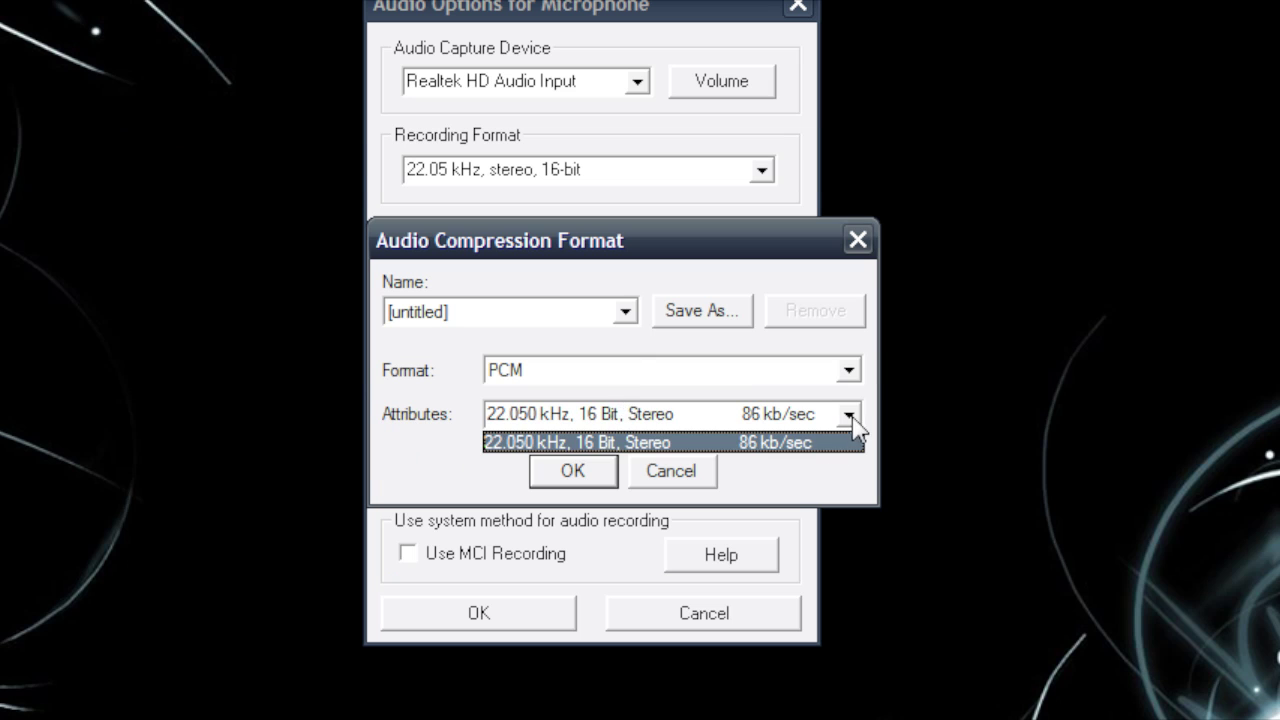
{"action": "left_click", "coordinate": [850, 418]}
{"action": "left_click", "coordinate": [569, 473]}
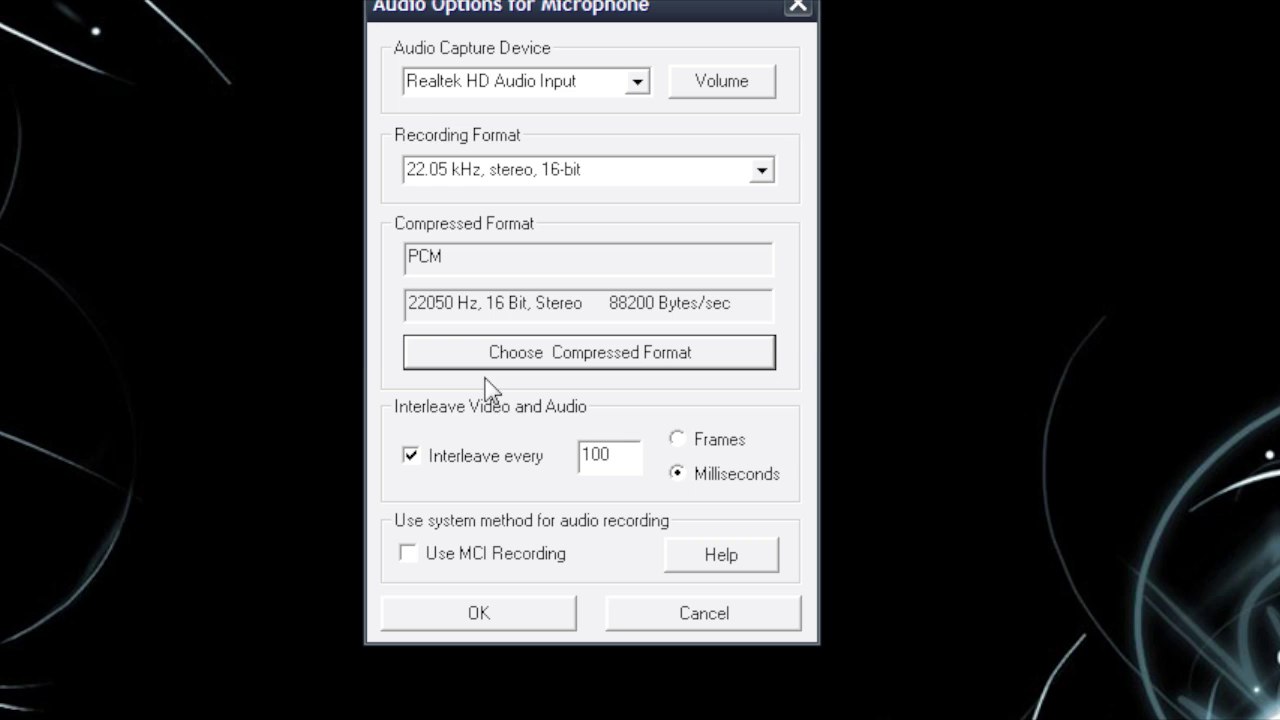
{"action": "left_click", "coordinate": [496, 462]}
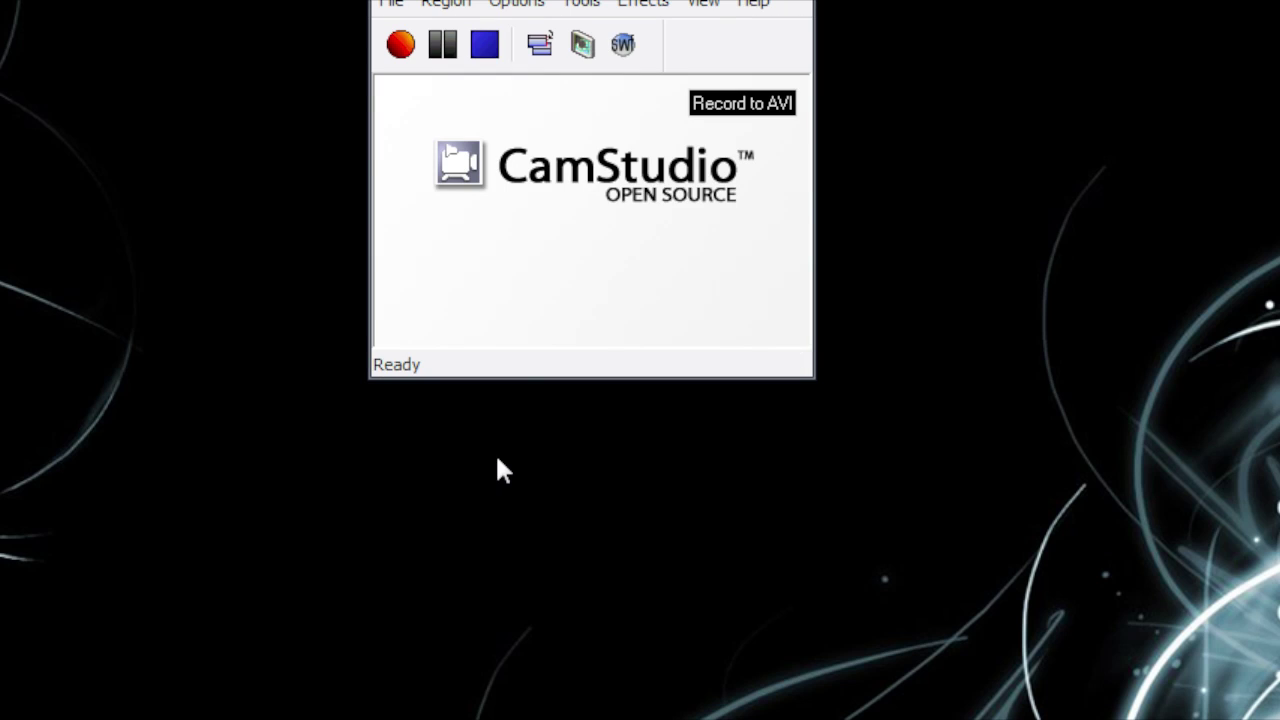
{"action": "left_click", "coordinate": [580, 302]}
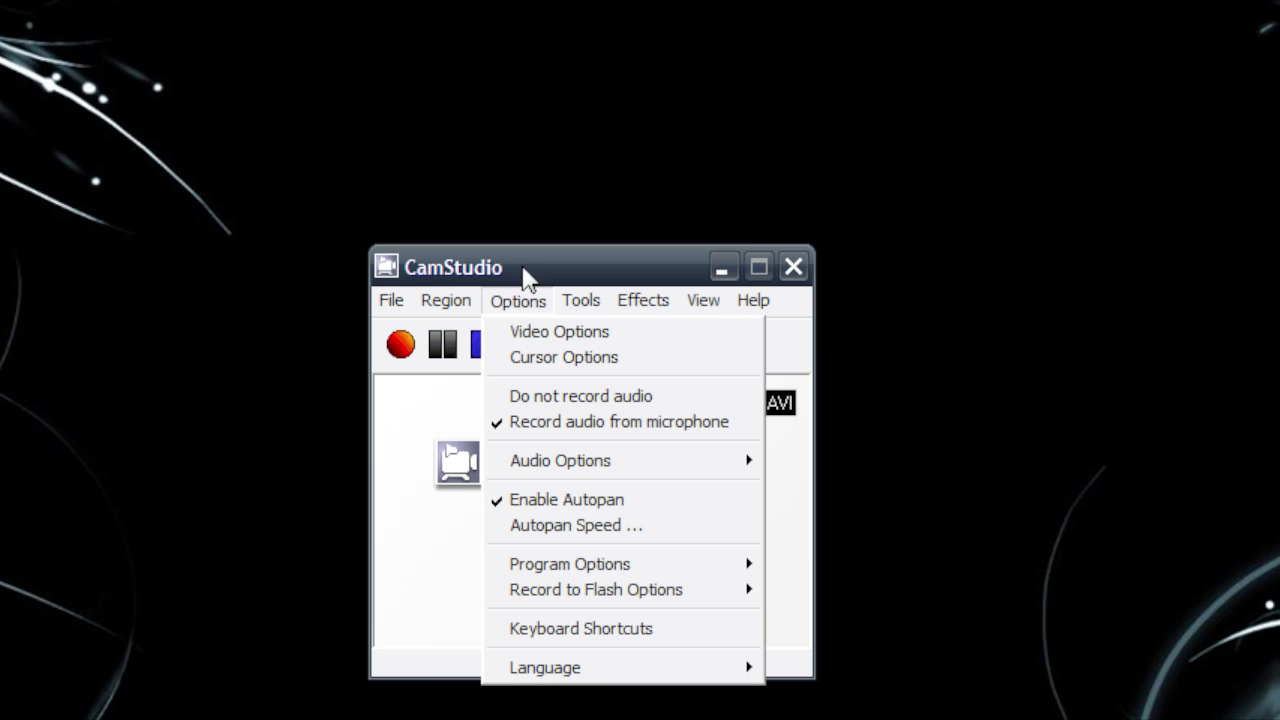
{"action": "left_click", "coordinate": [523, 273]}
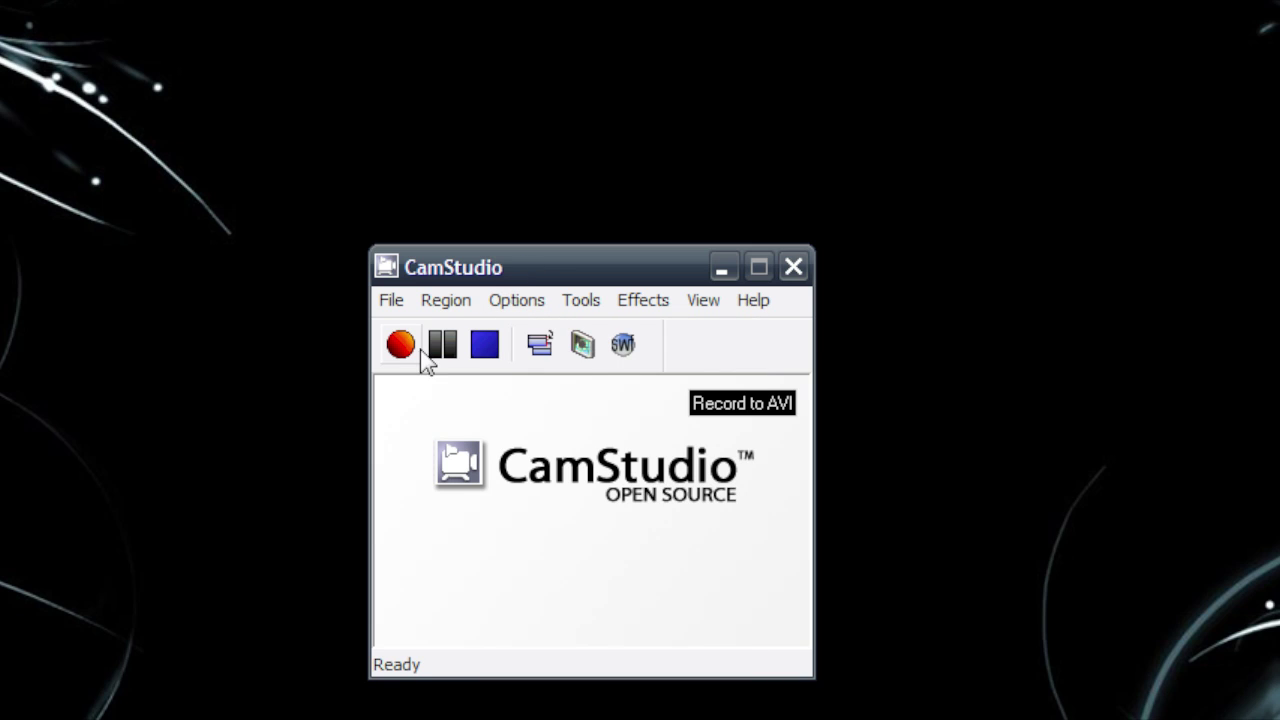